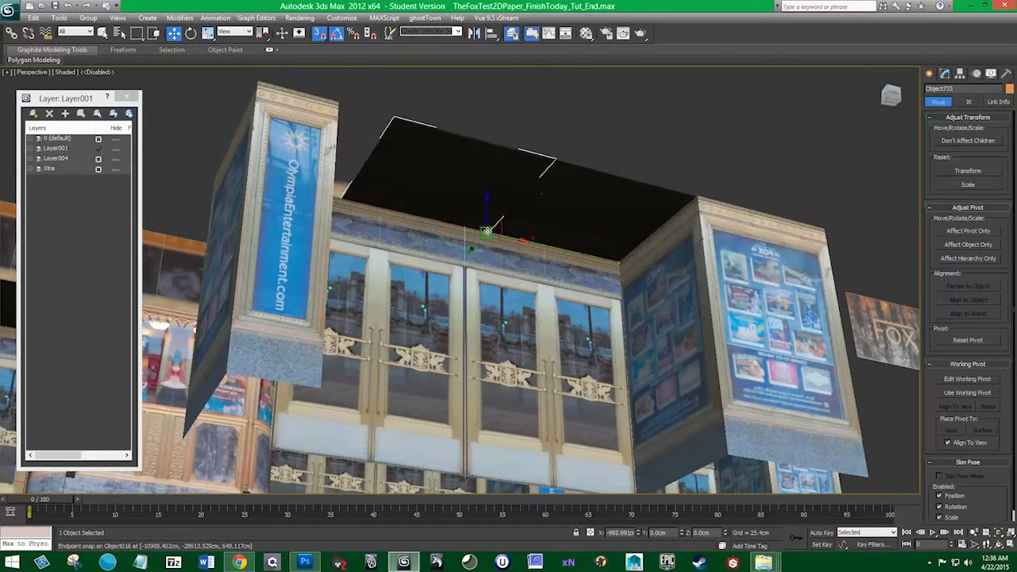
Clone the ceiling panel above the doors twice as copies, snapping them end to end toward the OlympiaEntertainment.com pillar.
left_click(509, 326)
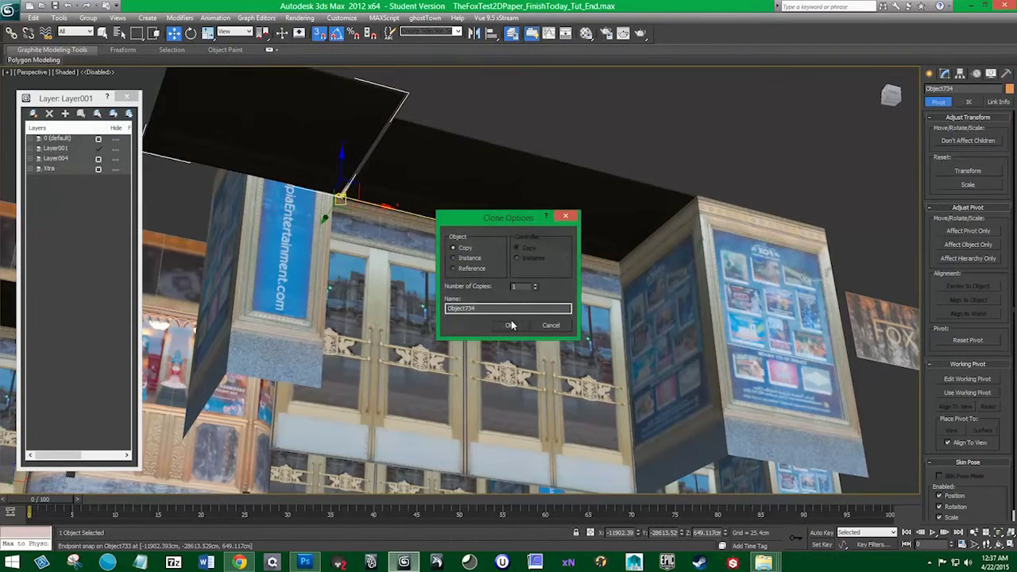
left_click(509, 326)
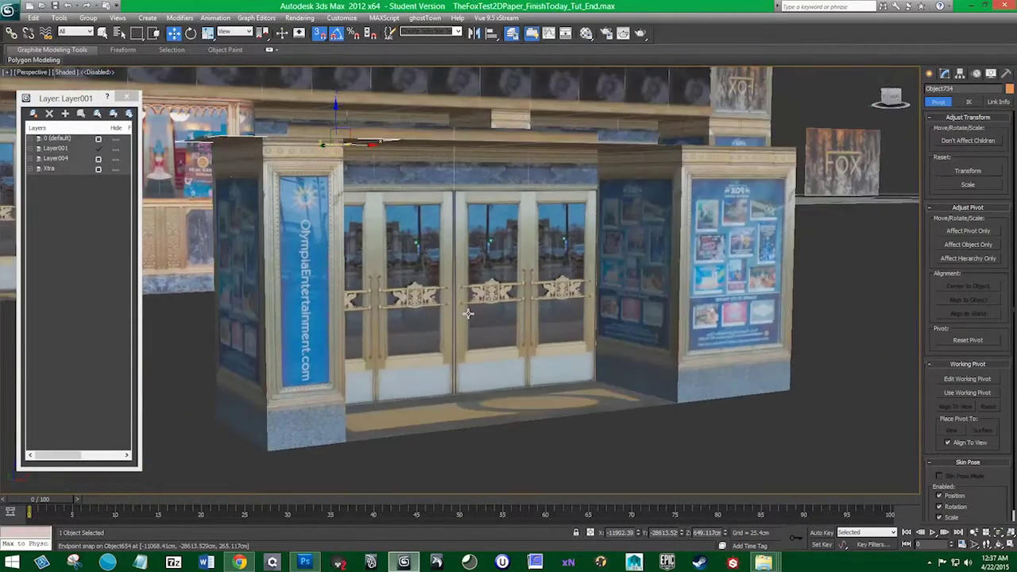
Delete the polygons of the last ceiling copy that overhang beyond the pillar.
left_click_drag(468, 314, 572, 250)
mouse_move(577, 300)
left_mouse_down()
mouse_move(552, 289)
mouse_move(607, 288)
left_mouse_up()
mouse_move(390, 197)
left_mouse_down()
mouse_move(546, 190)
mouse_move(562, 212)
left_mouse_up()
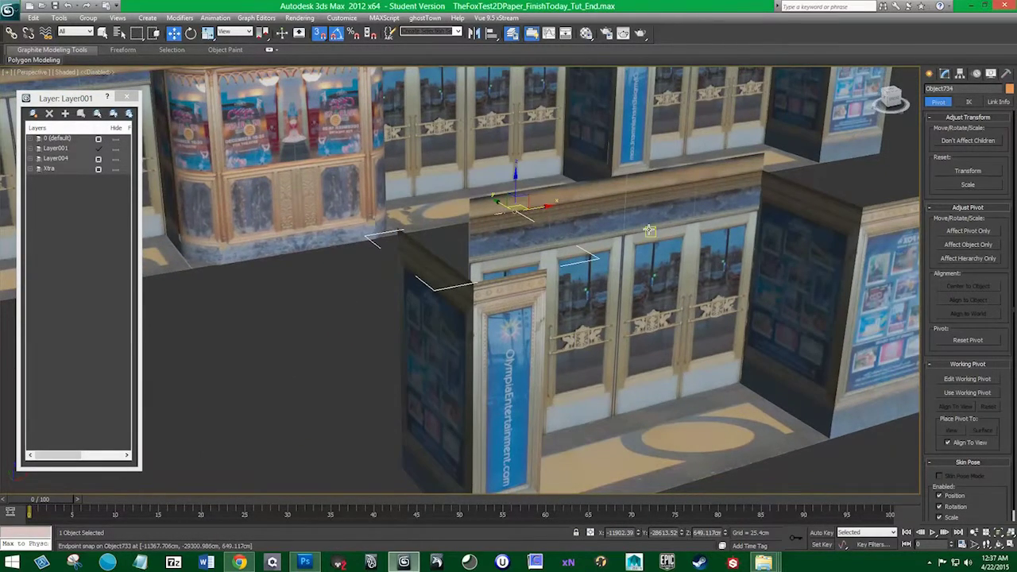
left_click_drag(620, 223, 613, 224)
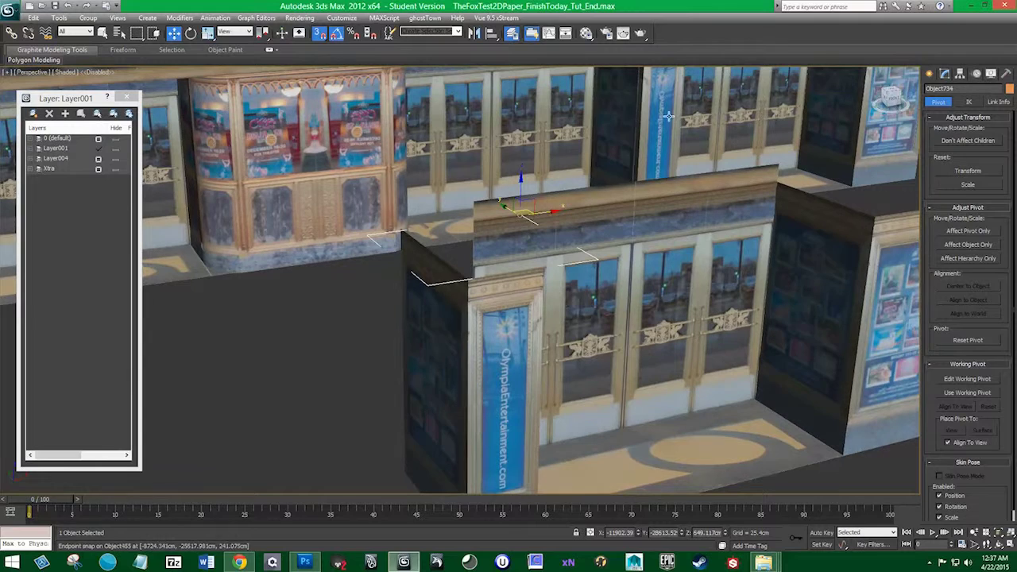
left_click_drag(737, 275, 595, 264)
scroll(625, 257, "down", 3)
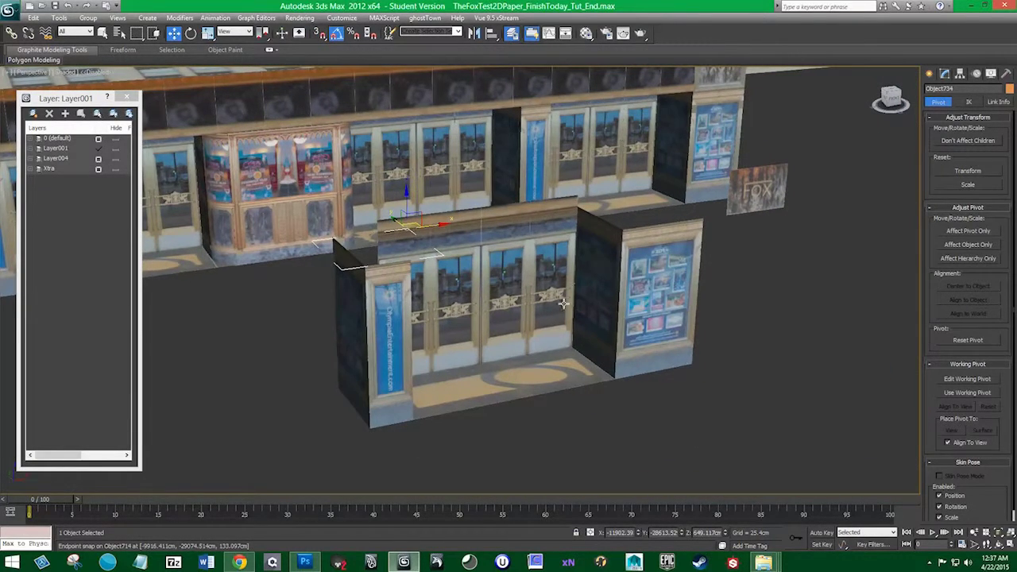
left_click_drag(572, 315, 588, 260)
left_click(945, 73)
left_click(978, 260)
left_click_drag(457, 276, 352, 181)
left_click_drag(443, 324, 441, 330)
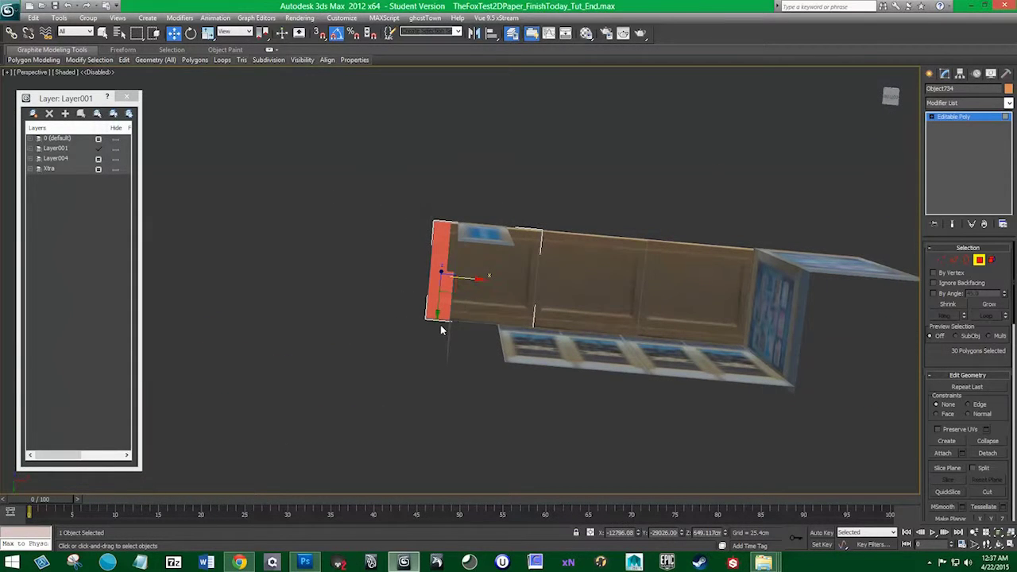
left_click(451, 266, "ctrl")
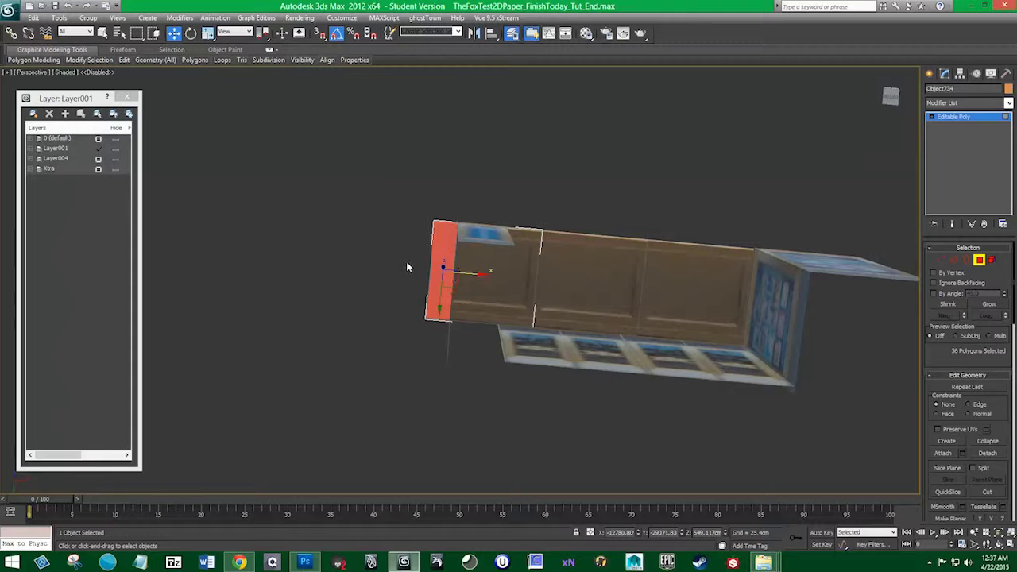
key("Delete")
left_click_drag(513, 273, 548, 198)
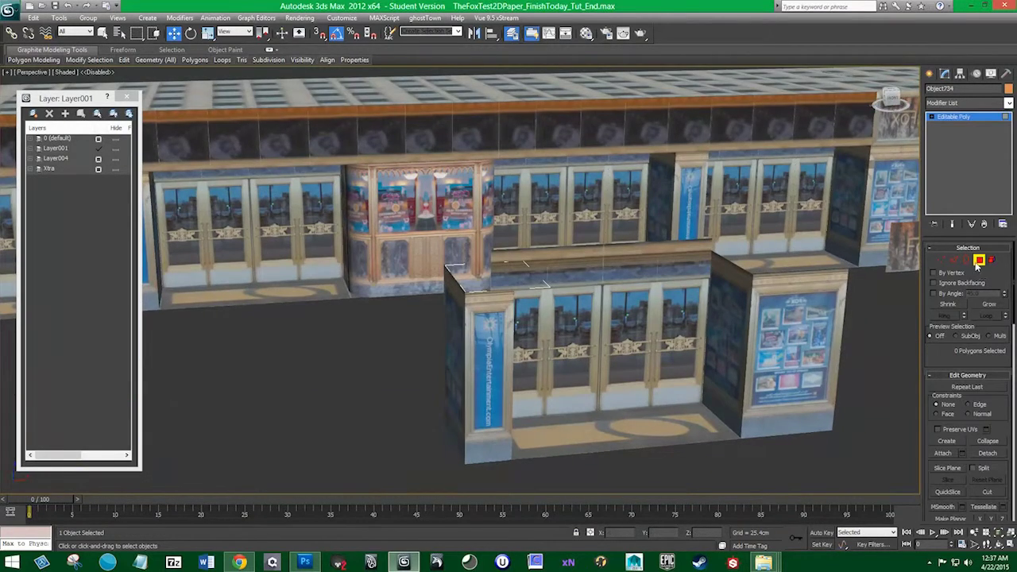
left_click(978, 261)
key("alt+q")
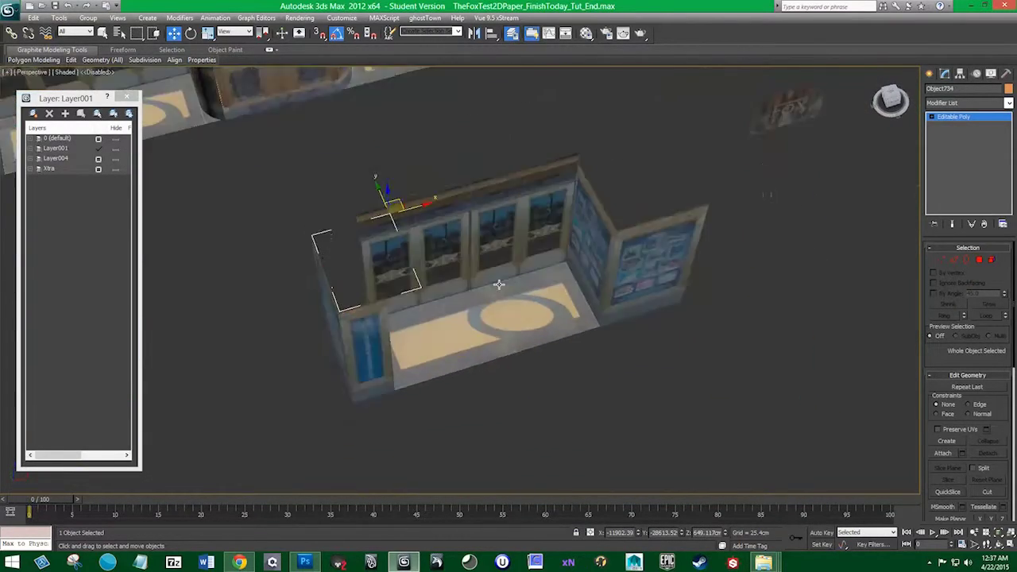
Copy the door section with its ceiling and floor panels and snap the copy to the outer side of the OlympiaEntertainment.com pillar.
left_click_drag(499, 285, 502, 250)
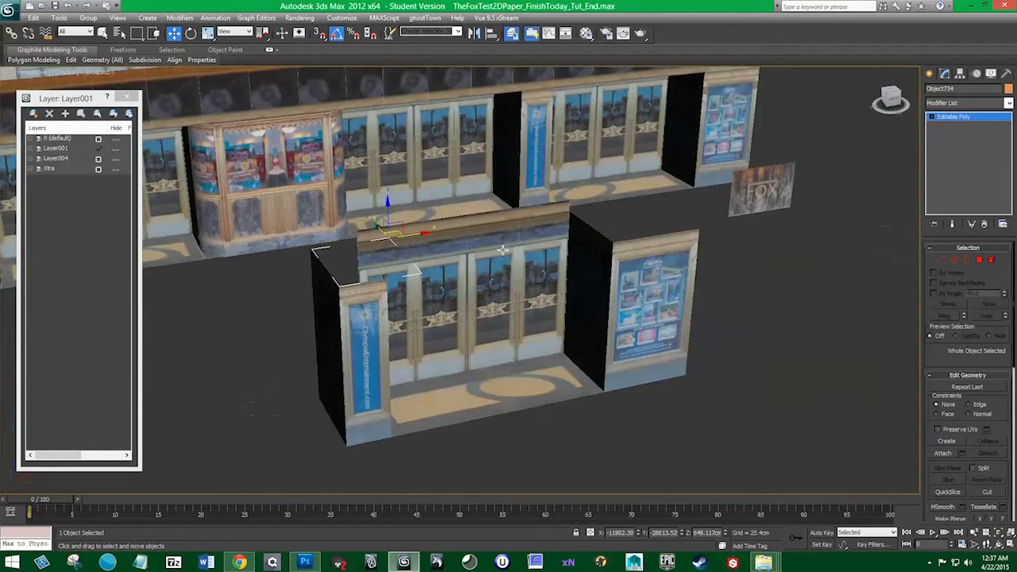
left_click_drag(562, 367, 545, 374)
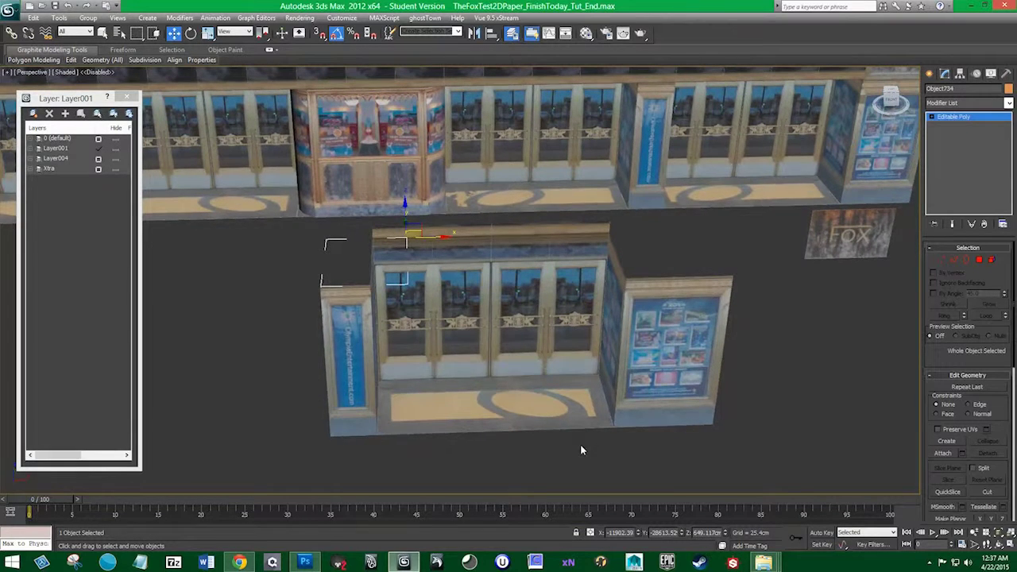
left_click_drag(421, 234, 418, 230)
left_click_drag(446, 324, 494, 328)
key("s")
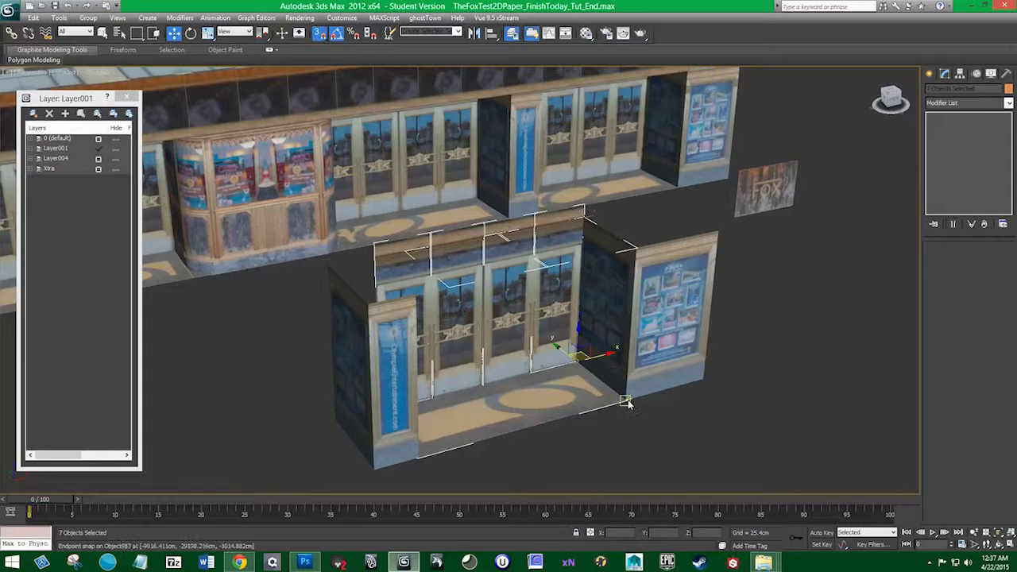
mouse_move(590, 380)
left_mouse_down()
mouse_move(590, 313)
mouse_move(317, 318)
mouse_move(349, 346)
mouse_move(318, 325)
mouse_move(338, 348)
left_mouse_up()
left_click(509, 324)
Examine the existing ticket booth and locate its flat booth panel among the cut-out texture pieces.
scroll(489, 336, "down", 6)
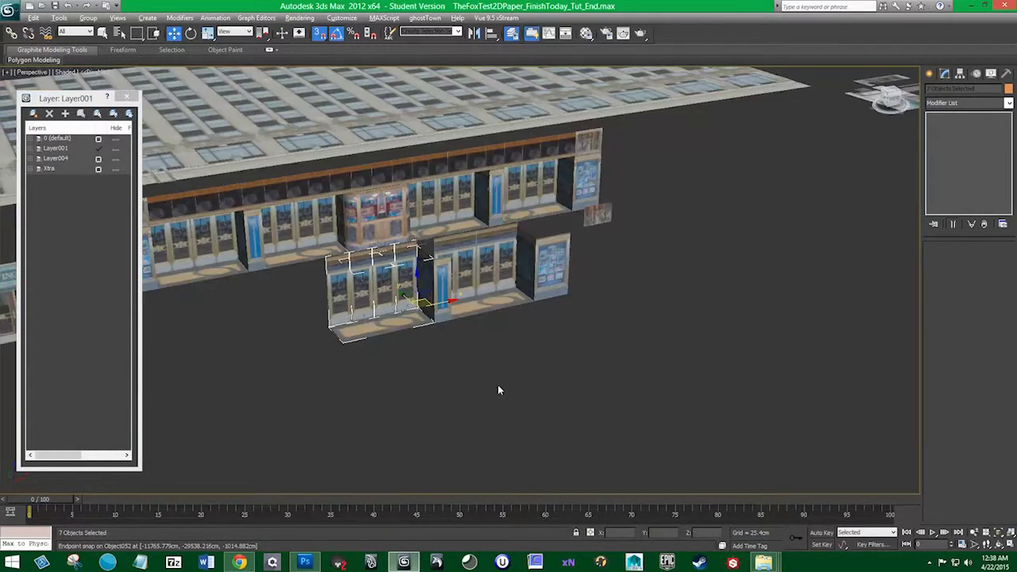
scroll(517, 370, "up", 4)
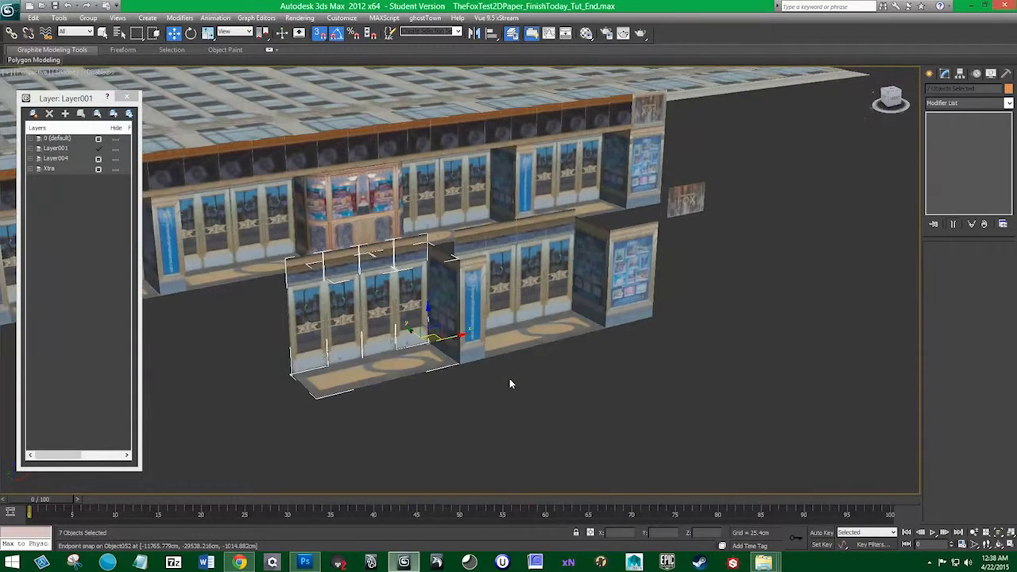
left_click(299, 188)
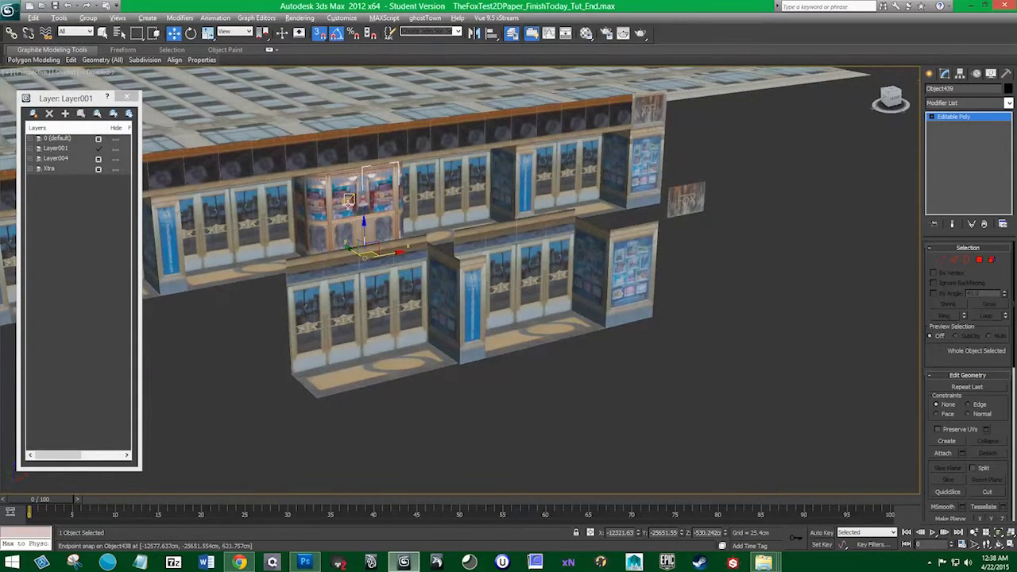
left_click_drag(348, 203, 341, 213)
left_click_drag(633, 268, 482, 382)
scroll(482, 383, "down", 5)
left_click_drag(683, 238, 479, 408)
scroll(479, 408, "up", 3)
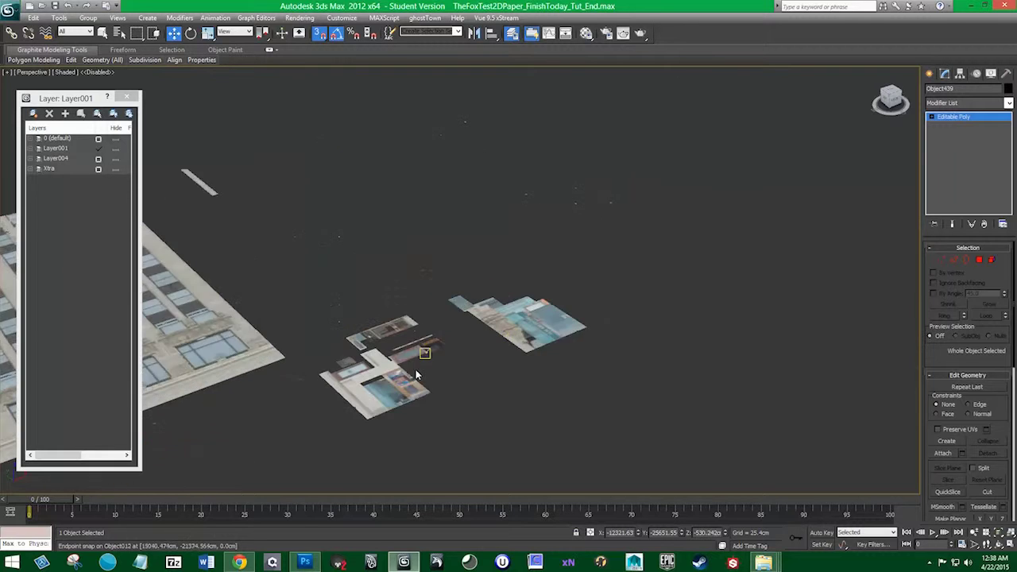
scroll(405, 389, "up", 2)
Move the flat ticket-booth panel from the texture pieces to the open area beside the copied door section.
left_click(397, 402)
key("s")
left_click_drag(544, 347, 659, 271)
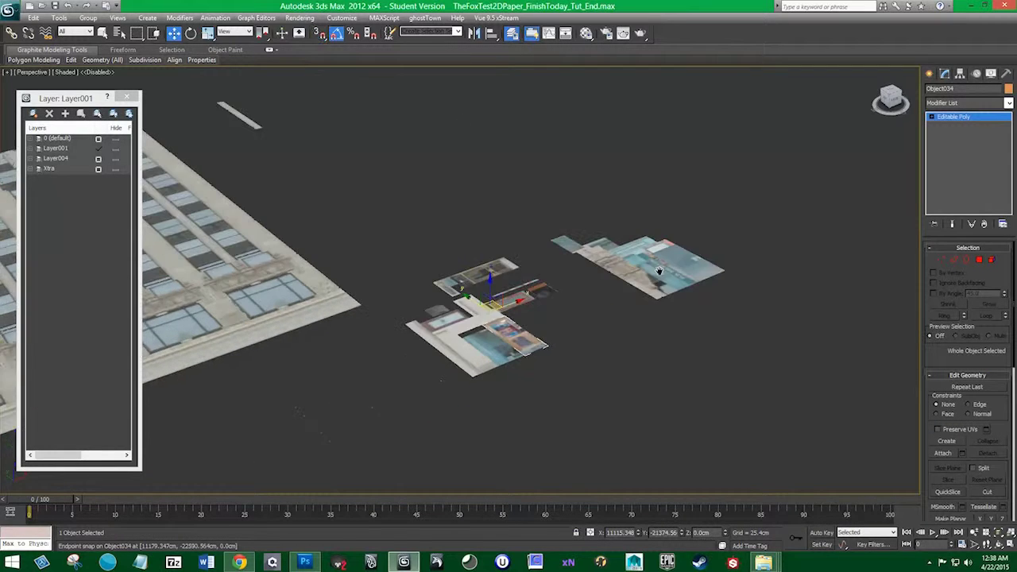
scroll(658, 271, "down", 3)
left_click_drag(583, 250, 400, 259)
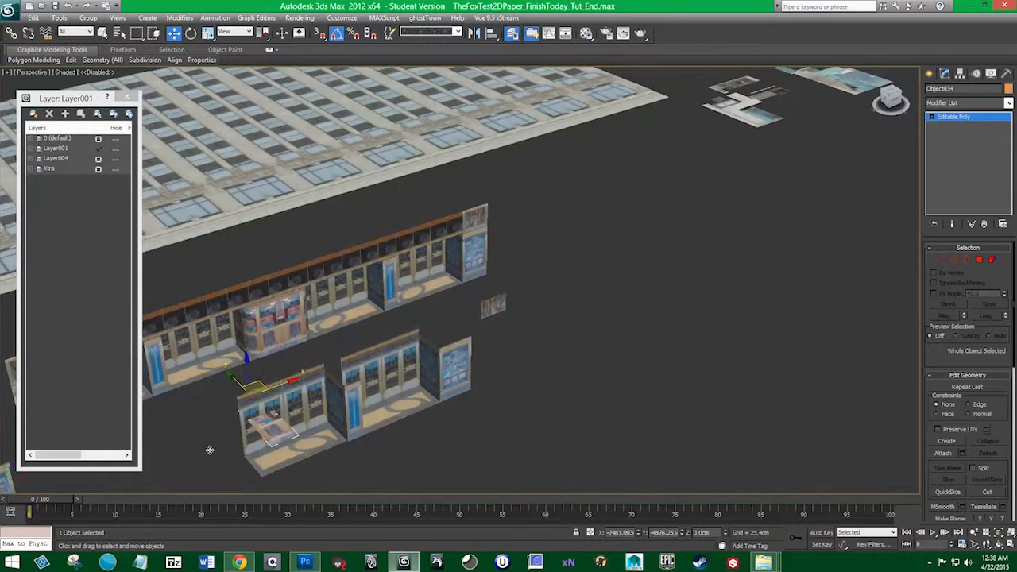
scroll(516, 322, "up", 5)
left_click_drag(516, 322, 522, 318)
left_click_drag(533, 253, 492, 305)
scroll(545, 272, "down", 4)
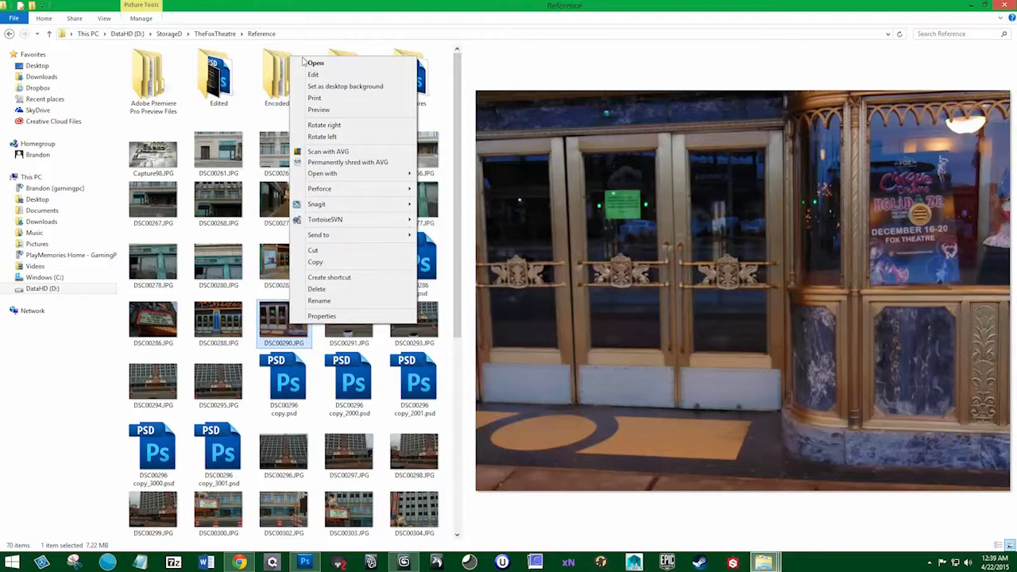
Open the reference photo DSC00290.JPG in Photoshop and examine the shape of the ticket booth.
left_click(299, 62)
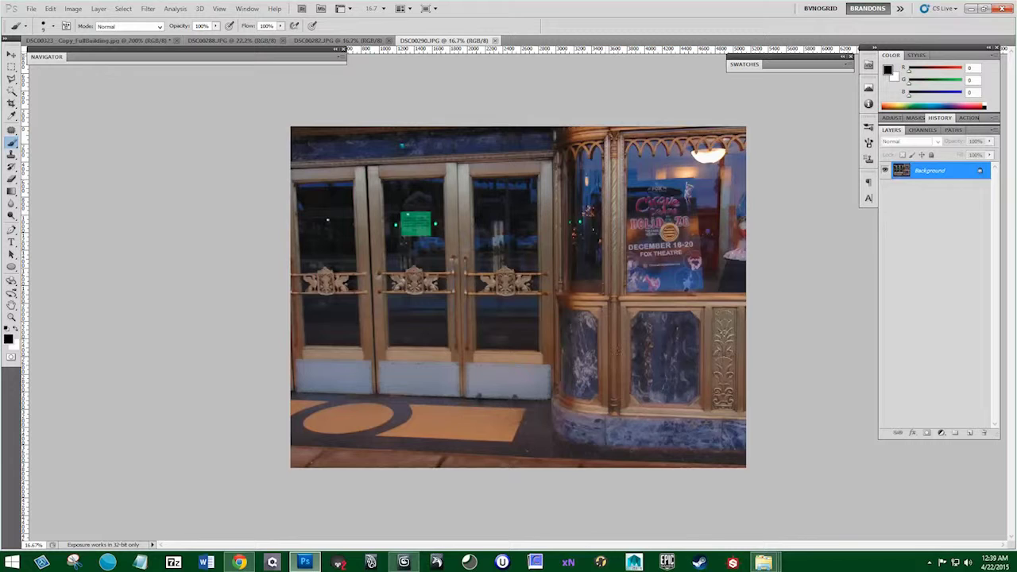
key("m")
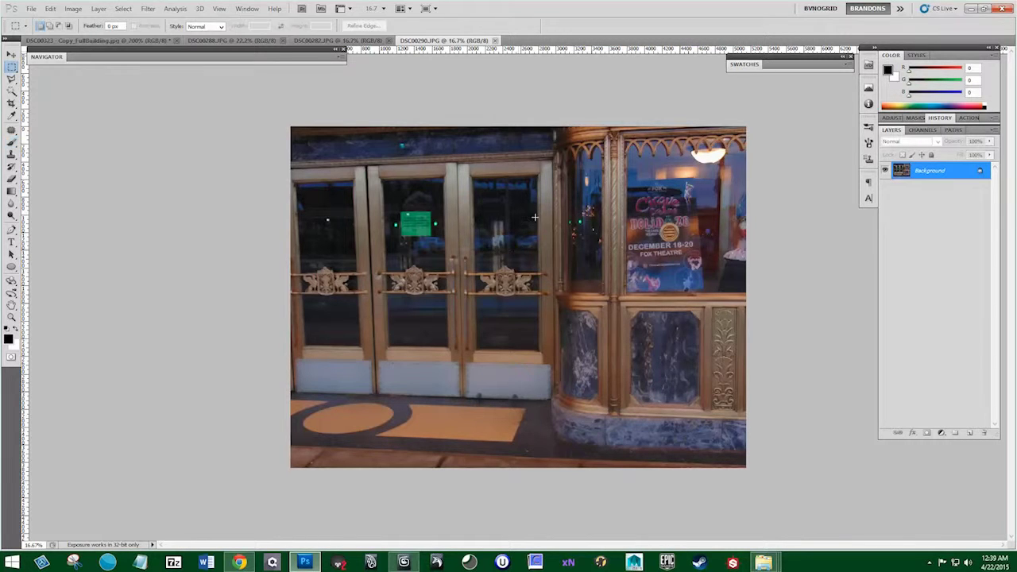
left_click_drag(681, 425, 721, 517)
left_click(793, 423)
Return to 3ds Max and rotate the booth panel 90 degrees about X so it stands upright.
left_click(403, 562)
left_click_drag(444, 372, 477, 278)
scroll(446, 299, "up", 3)
scroll(444, 299, "up", 3)
key("e")
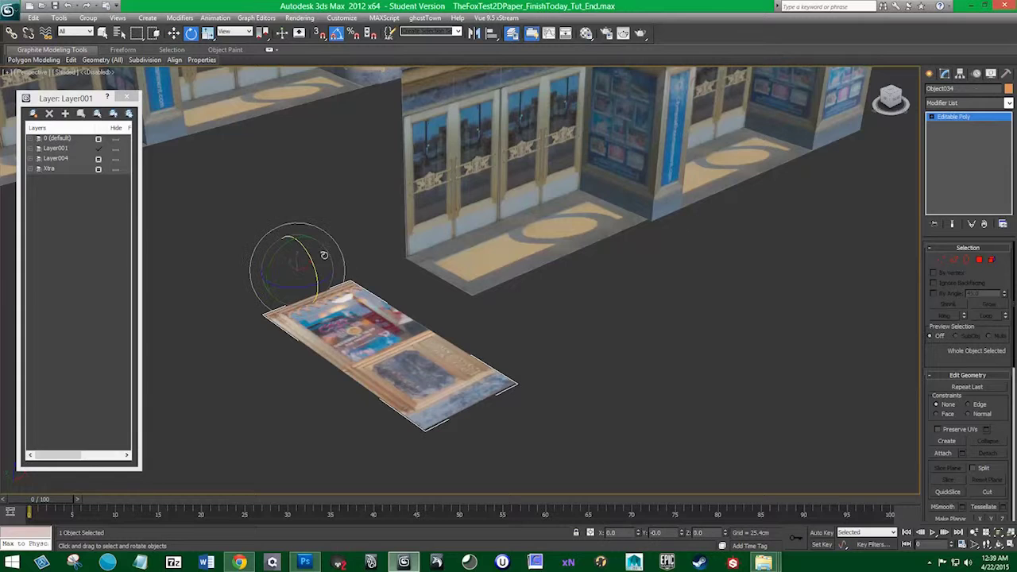
left_click_drag(310, 260, 324, 299)
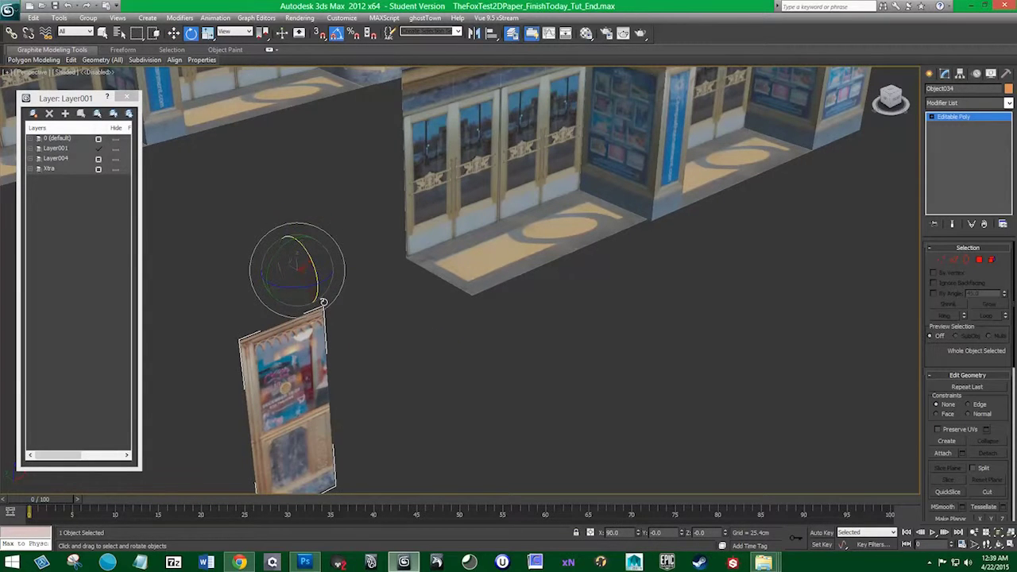
Snap the booth panel's pivot to its bottom corner nearest the door section.
left_click(960, 74)
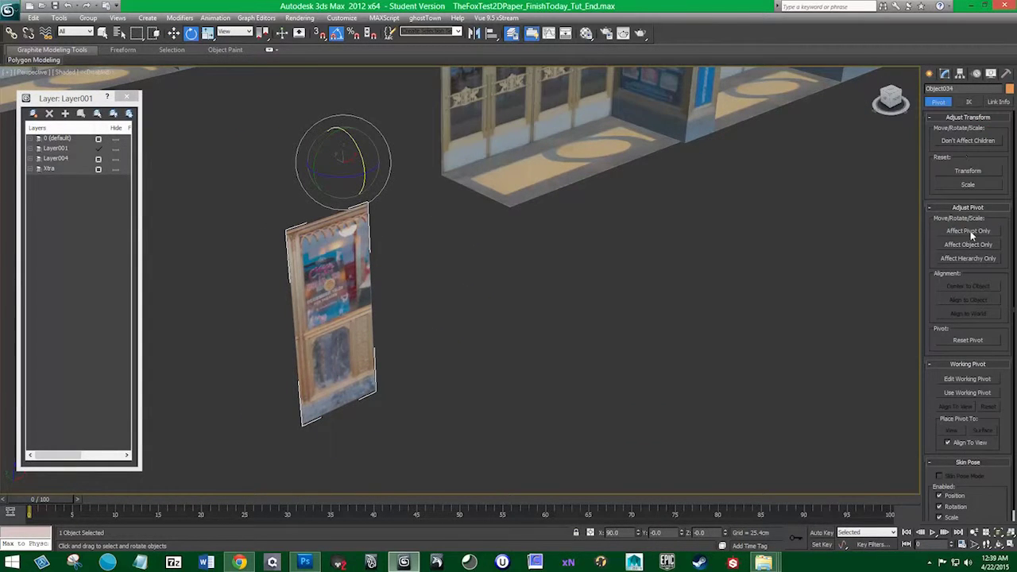
left_click(970, 230)
key("w")
key("s")
left_click_drag(353, 165, 379, 393)
left_click_drag(665, 374, 733, 328)
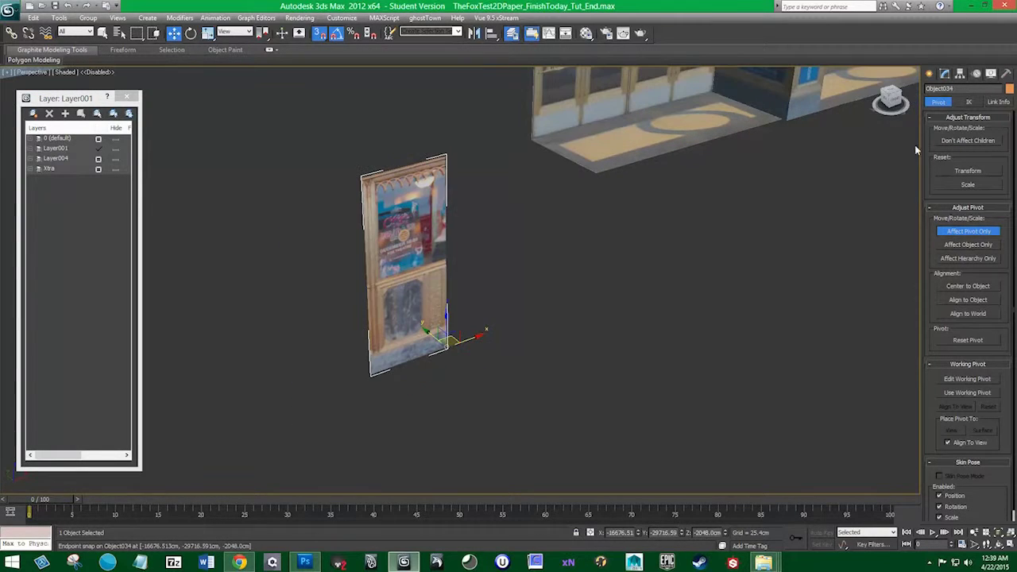
left_click(967, 230)
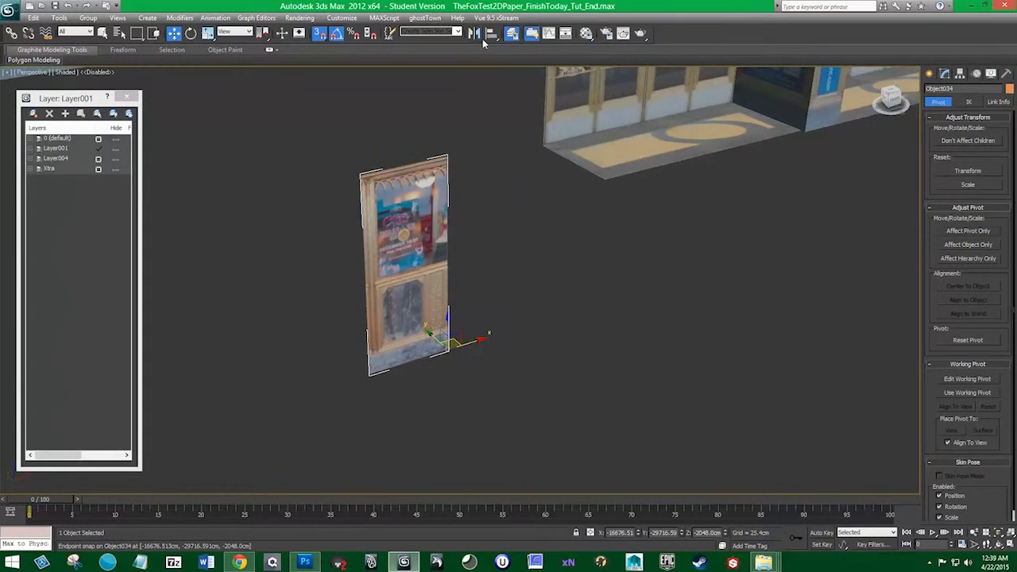
Copy the upright booth panel and snap the copy flush against its edge facing away from the doors.
mouse_move(452, 359)
left_mouse_down()
mouse_move(352, 363)
mouse_move(340, 345)
mouse_move(369, 373)
left_mouse_up()
left_click(507, 327)
scroll(475, 370, "down", 3)
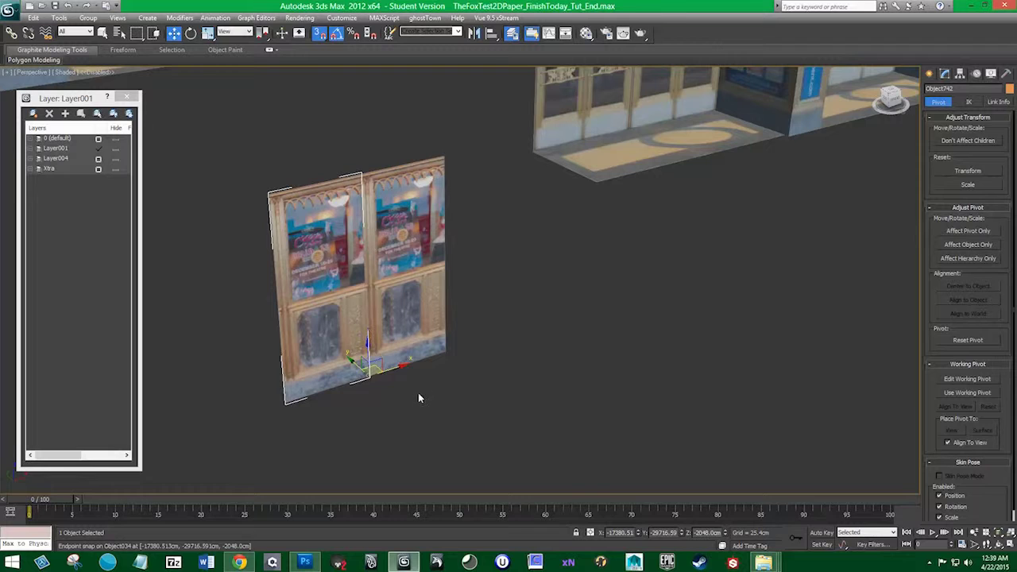
Add a Bend modifier to the copied booth panel with an angle of 90 on the X axis.
left_click(944, 73)
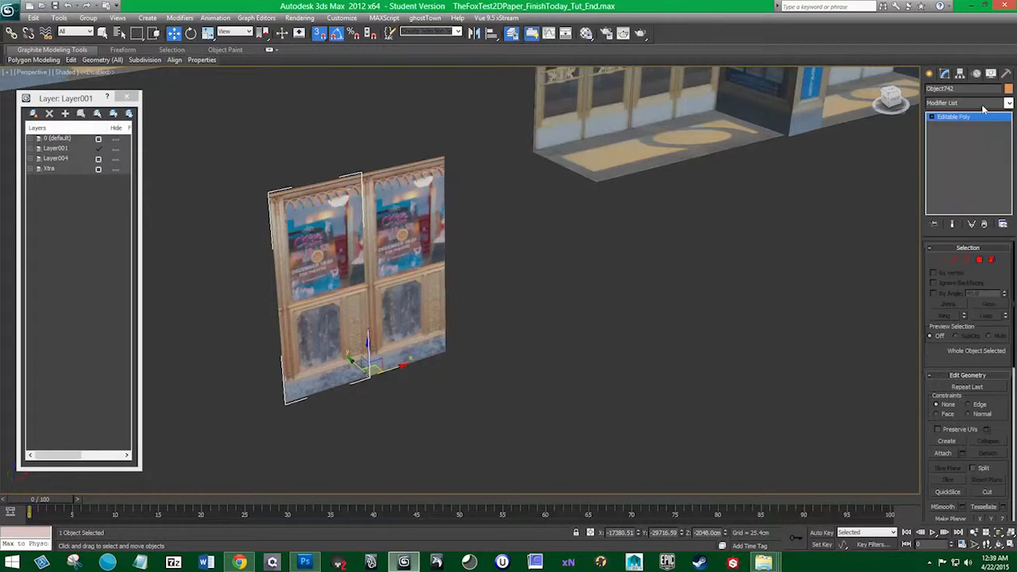
left_click(980, 103)
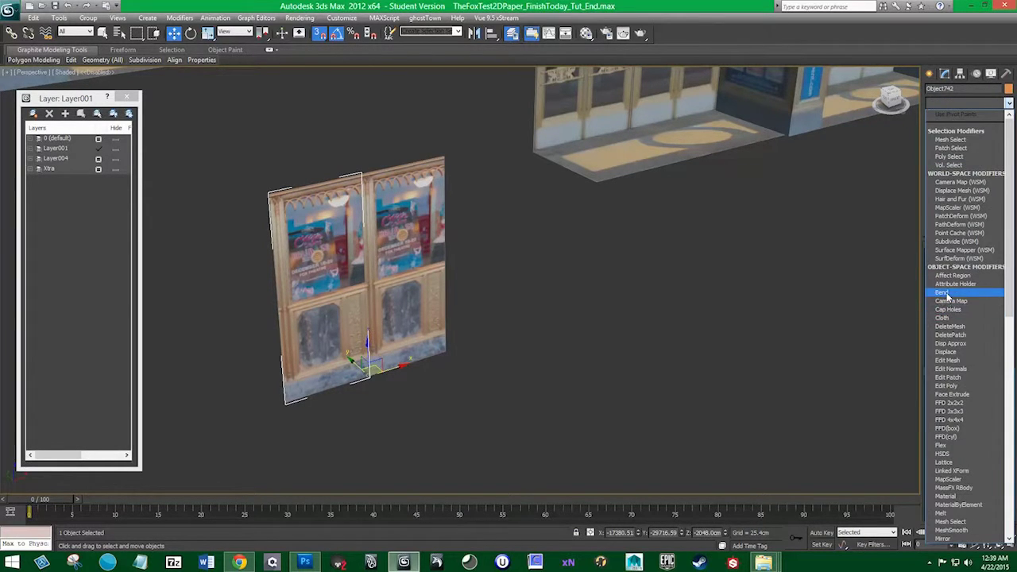
left_click(966, 296)
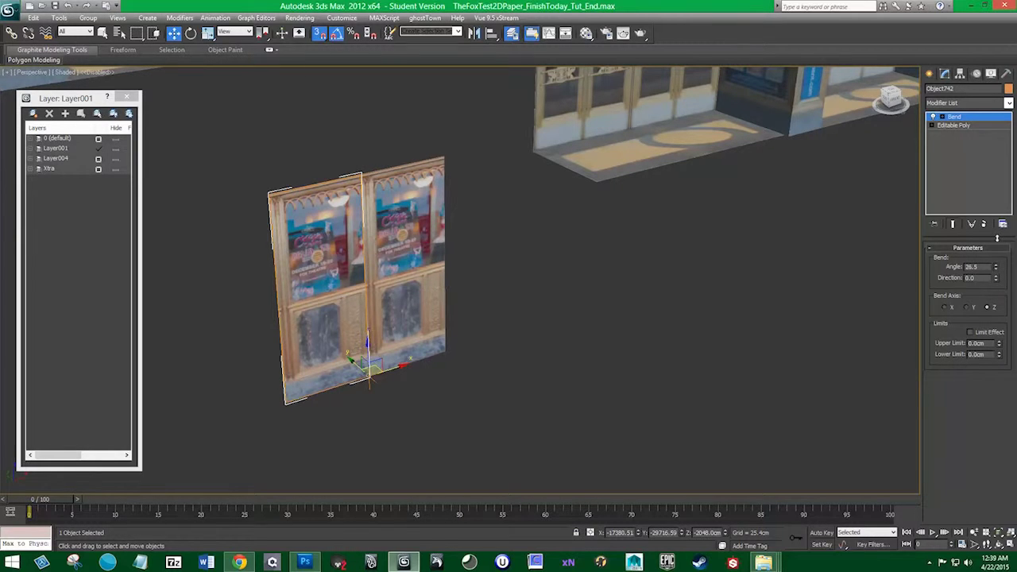
left_click(966, 308)
left_click(943, 308)
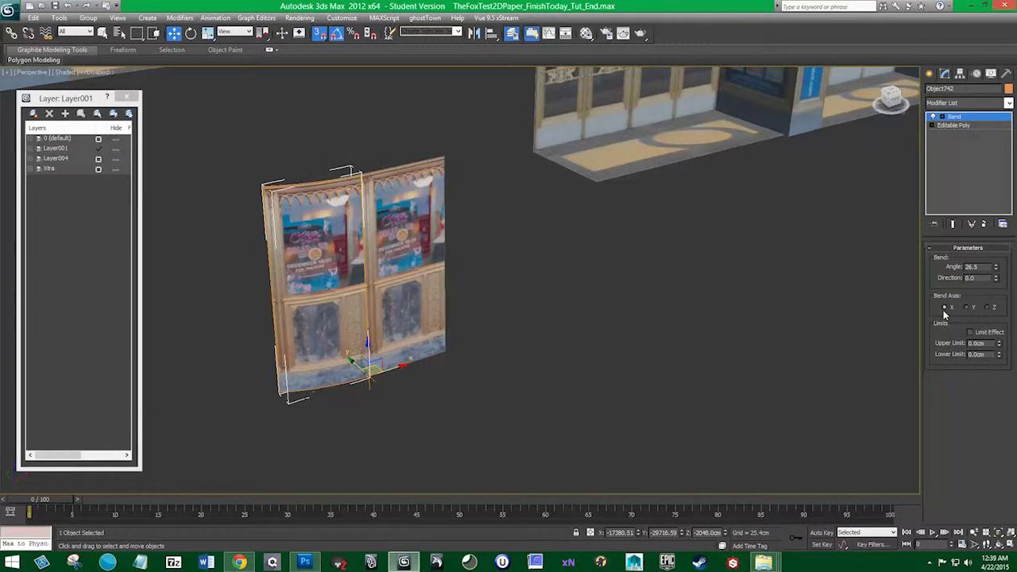
type("90")
key("Return")
left_click_drag(405, 295, 533, 312)
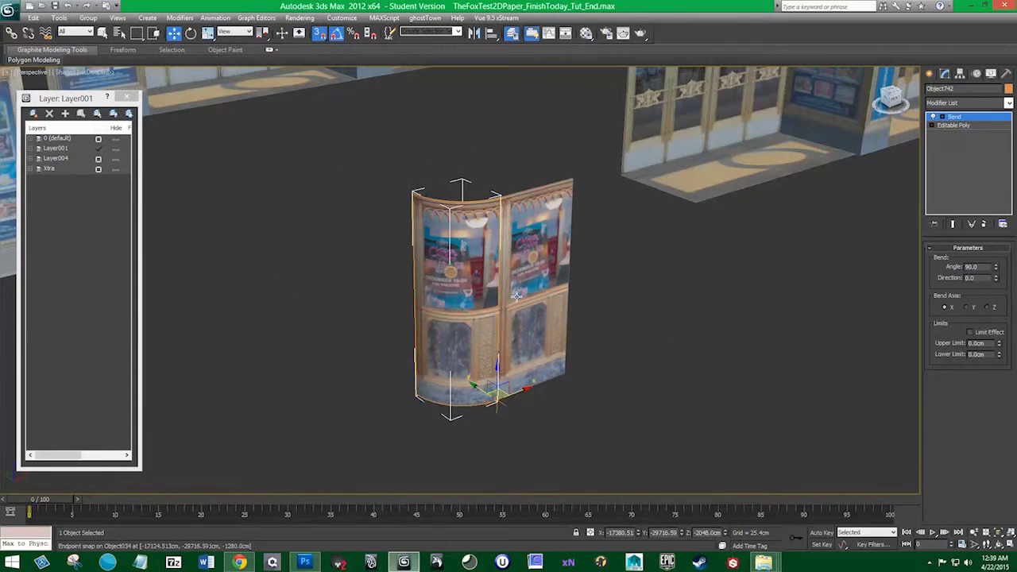
Copy the flat booth panel to the far end of the curved panel and rotate it to form the booth's side wall.
left_click(516, 296)
mouse_move(563, 372)
left_mouse_down()
mouse_move(389, 411)
mouse_move(375, 405)
left_mouse_up()
left_click(508, 325)
key("s")
key("e")
left_click_drag(523, 403, 537, 410)
left_click_drag(497, 357, 357, 168)
key("w")
left_click_drag(413, 278, 445, 318)
Select the front, curved and side booth panels and group them.
left_click(483, 386)
left_click_drag(483, 386, 258, 136)
left_click_drag(298, 231, 300, 246)
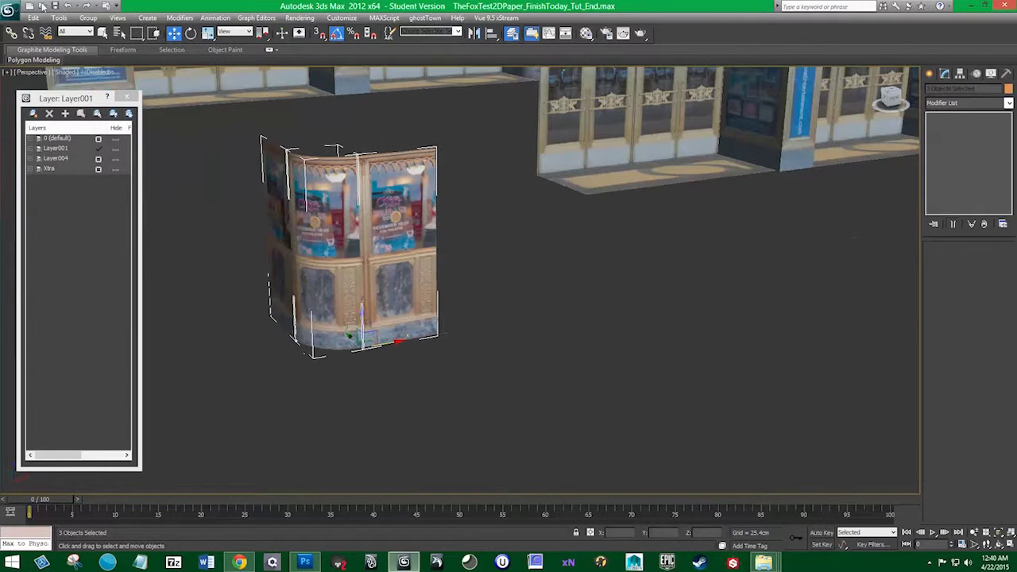
left_click(87, 17)
left_click(95, 31)
left_click(518, 300)
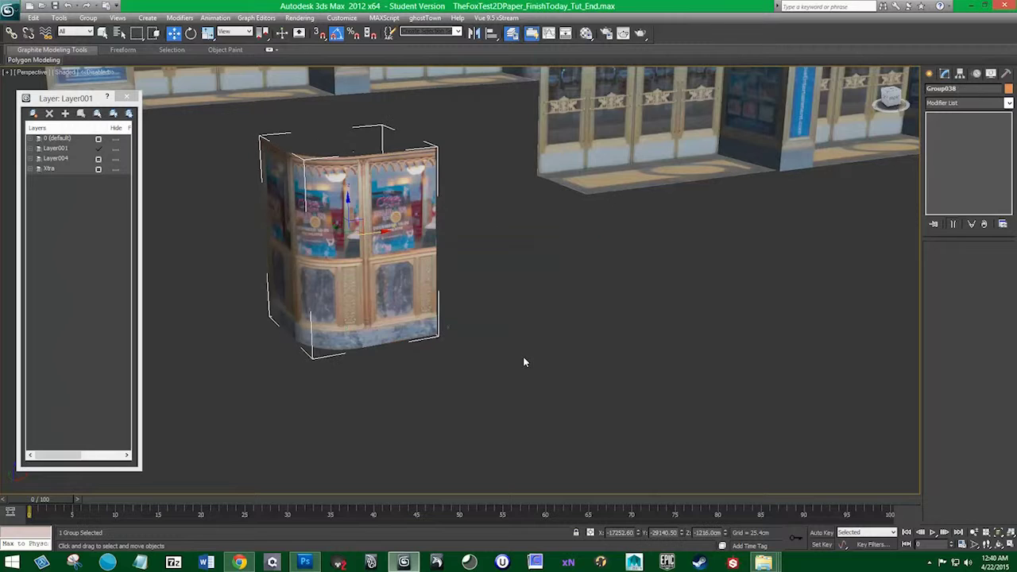
Move only the booth group's pivot to the bottom corner of the front panel's open edge.
left_click_drag(522, 357, 512, 358)
left_click(960, 72)
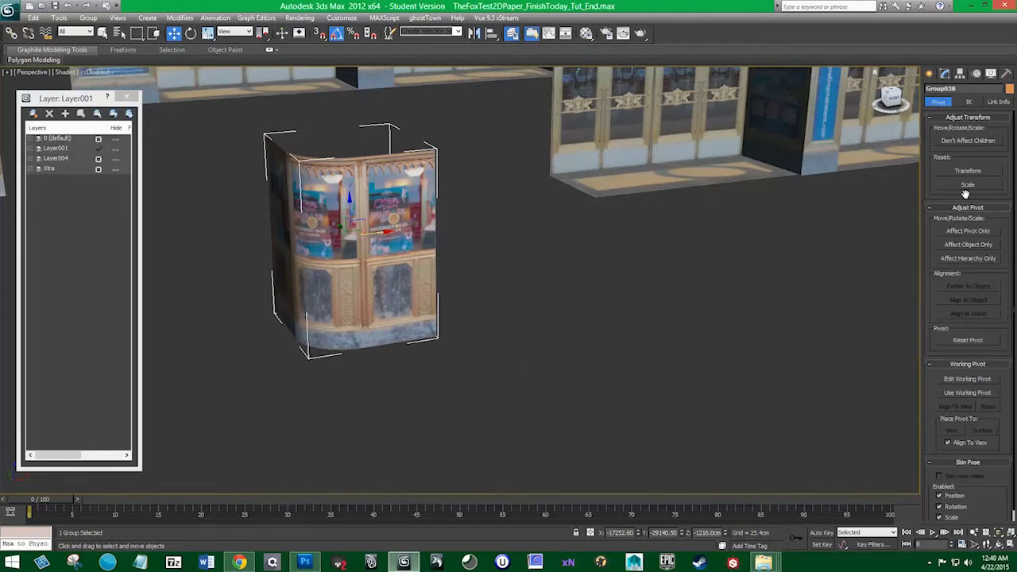
left_click(961, 232)
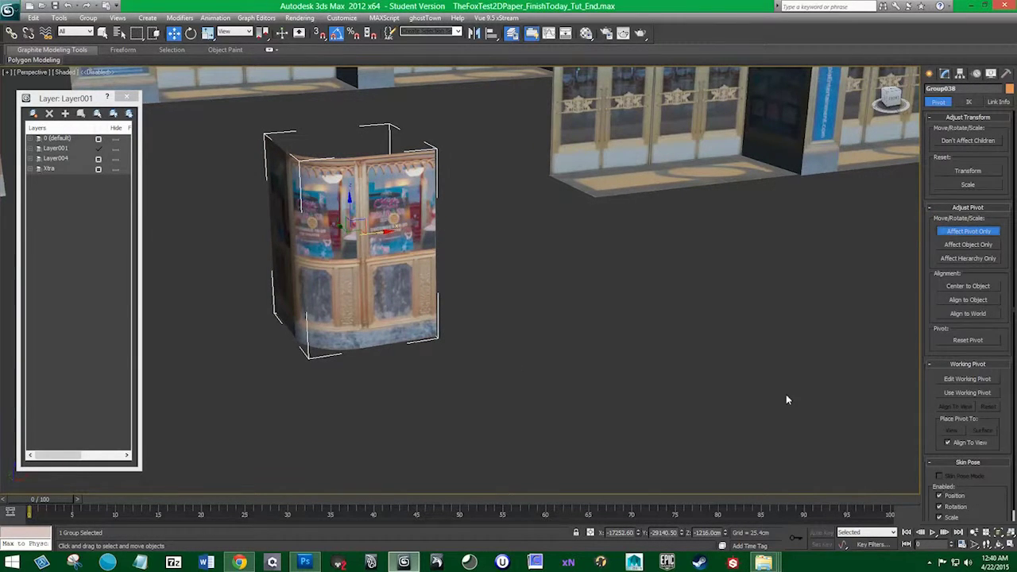
key("s")
left_click_drag(349, 230, 436, 334)
left_click(968, 232)
key("s")
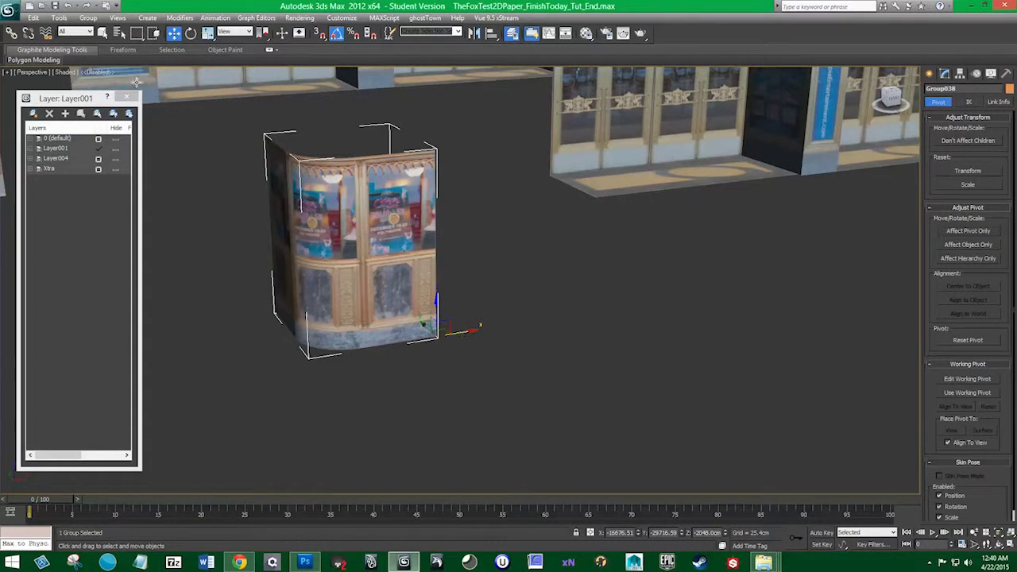
Clone the booth group and mirror the clone about the pivot to form the other half of the ticket booth.
key("ctrl+v")
left_click(474, 317)
left_click(474, 34)
left_click(473, 32)
left_click(486, 357)
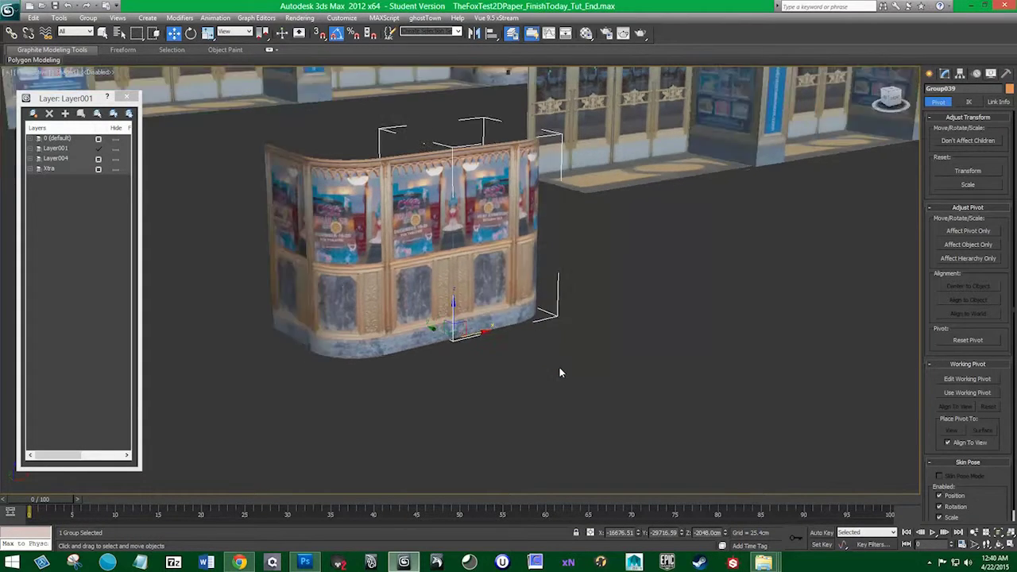
Select both booth halves and snap the complete booth to the near corner of the front door section.
left_click(381, 349, "ctrl")
key("s")
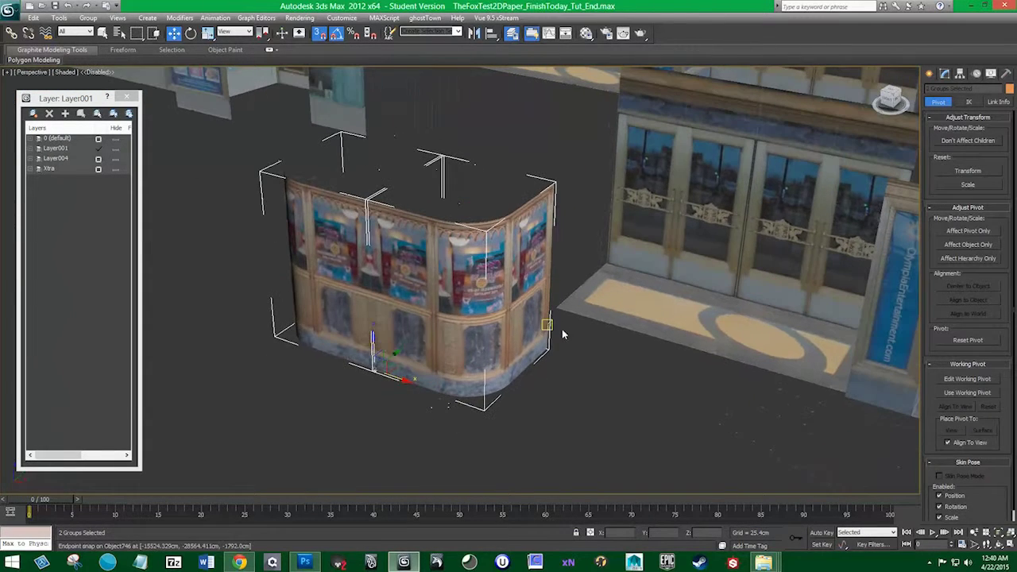
left_click_drag(545, 348, 604, 263)
left_click_drag(580, 367, 631, 336)
left_click(641, 277)
mouse_move(821, 280)
left_mouse_down()
mouse_move(698, 240)
mouse_move(350, 239)
mouse_move(604, 262)
mouse_move(620, 291)
mouse_move(601, 310)
mouse_move(602, 263)
mouse_move(596, 284)
mouse_move(654, 279)
mouse_move(609, 267)
left_mouse_up()
left_click(506, 327)
left_click(653, 279)
Switch to Photoshop and examine the framed FOX sign above the poster case in the storefront photo.
scroll(628, 281, "down", 5)
scroll(583, 259, "up", 3)
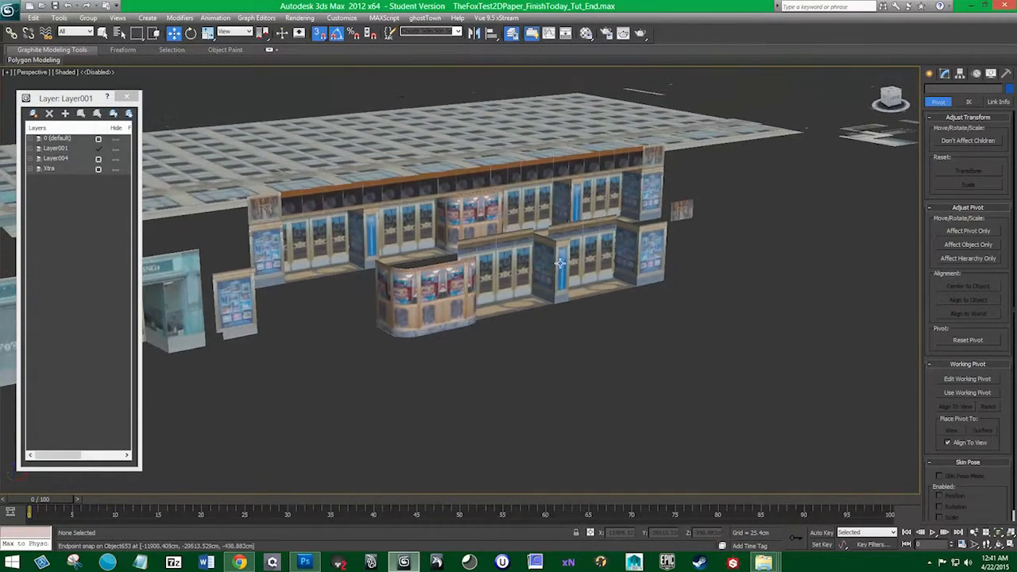
scroll(503, 243, "up", 3)
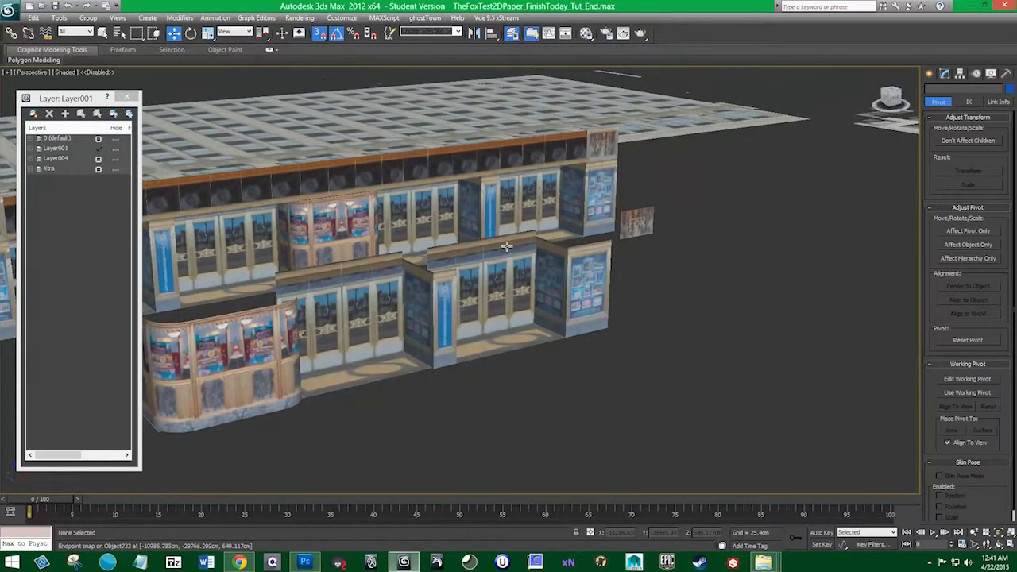
scroll(588, 141, "down", 1)
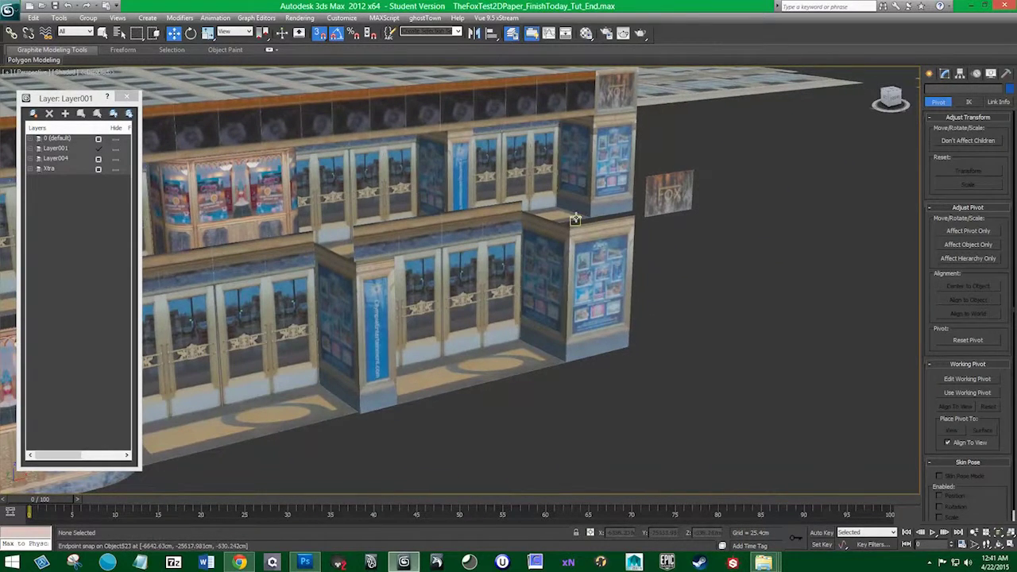
left_click(307, 562)
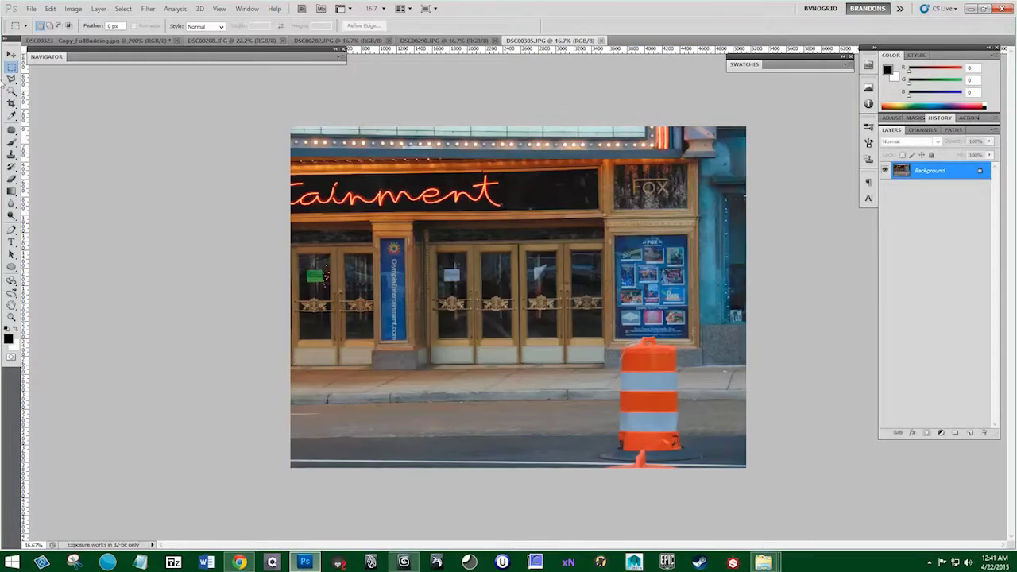
left_click(11, 142)
left_click_drag(711, 135, 732, 243)
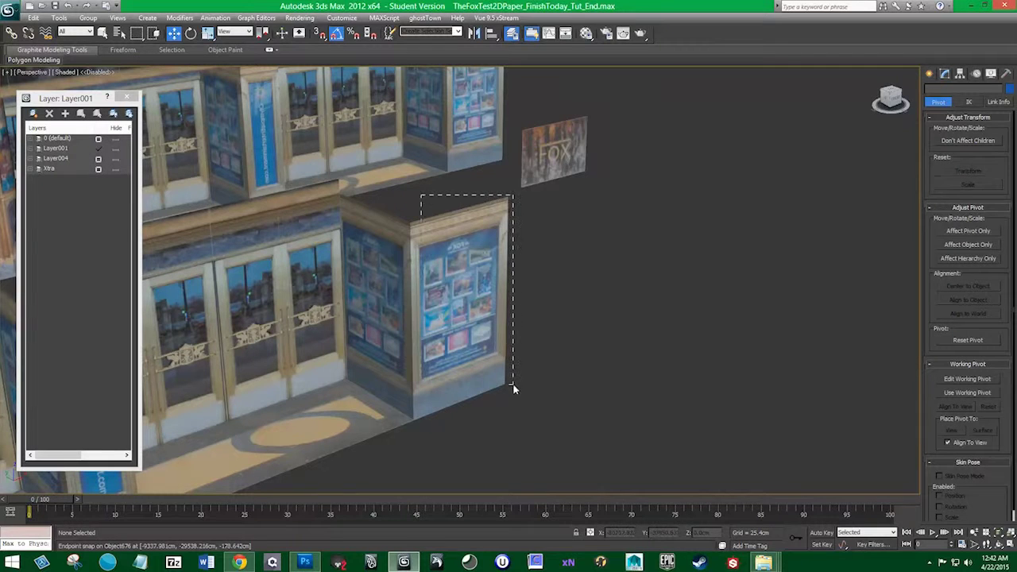
Select the front-facing end poster panel with its frame and base, and copy it off to the side of the storefront.
left_click_drag(512, 387, 512, 393)
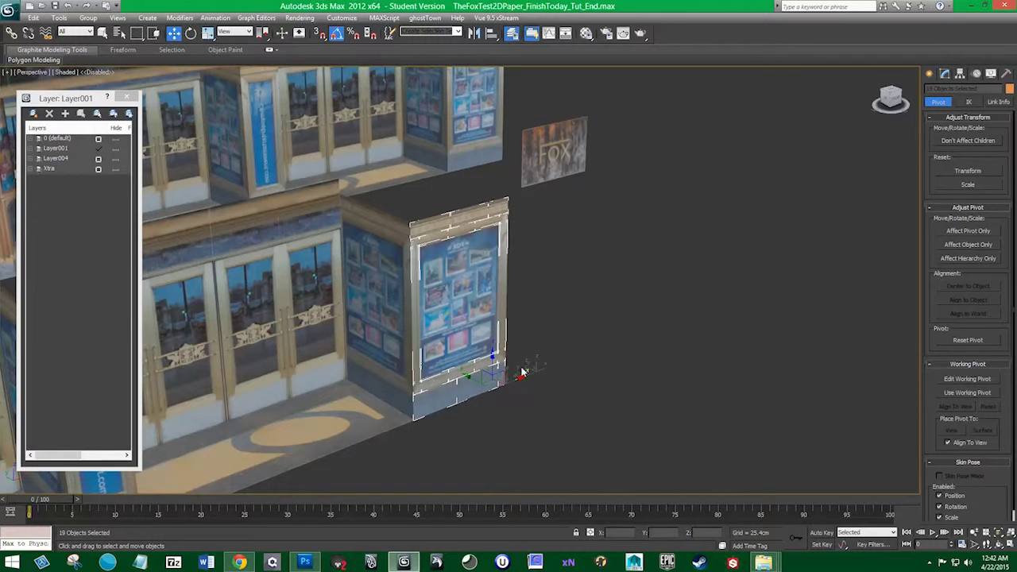
left_click_drag(538, 365, 667, 315)
left_click(516, 326)
mouse_move(556, 204)
left_mouse_down()
mouse_move(491, 292)
mouse_move(512, 222)
left_mouse_up()
left_click(512, 222)
Delete the poster from the copied frame and snap the FOX sign into the lower corner of the opening.
left_click(554, 317)
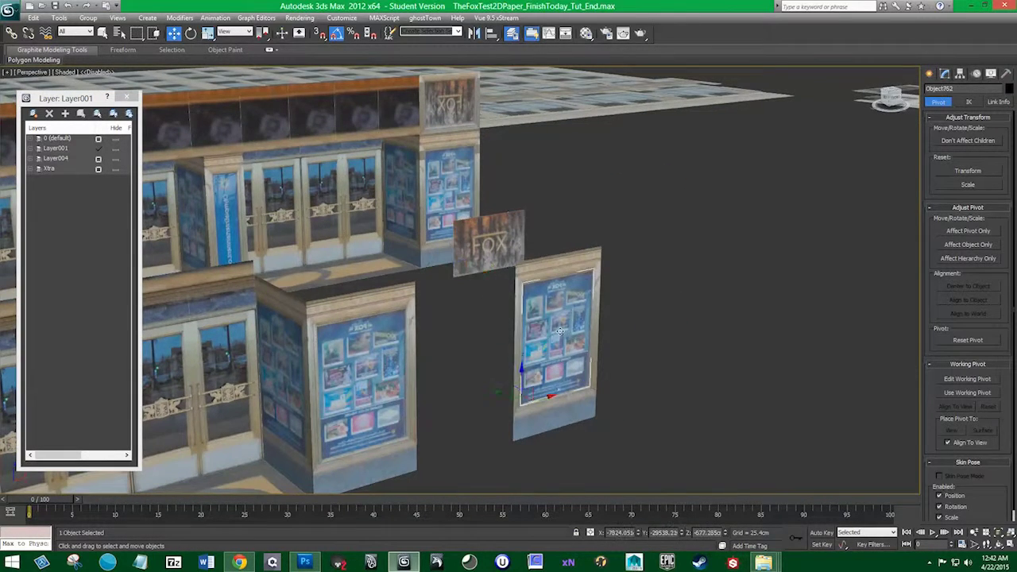
key("Delete")
left_click(475, 263)
key("s")
left_click_drag(454, 276, 524, 401)
left_click(604, 411)
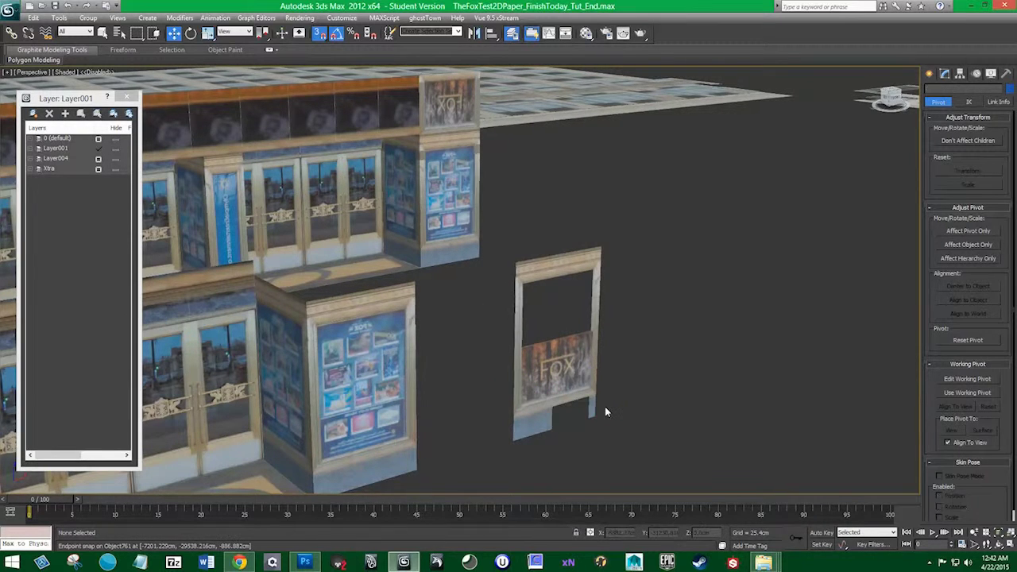
Delete the stone base pieces beneath the copied frame.
left_click_drag(586, 302, 516, 279)
left_click(512, 272)
key("Delete")
left_click(556, 264)
key("Delete")
left_click(491, 273)
key("Delete")
Select the copied frame's vertical side strip and display edged faces in the viewport.
mouse_move(535, 257)
left_mouse_down()
mouse_move(535, 355)
mouse_move(520, 253)
left_mouse_up()
left_click_drag(532, 325, 465, 223)
scroll(476, 282, "up", 3)
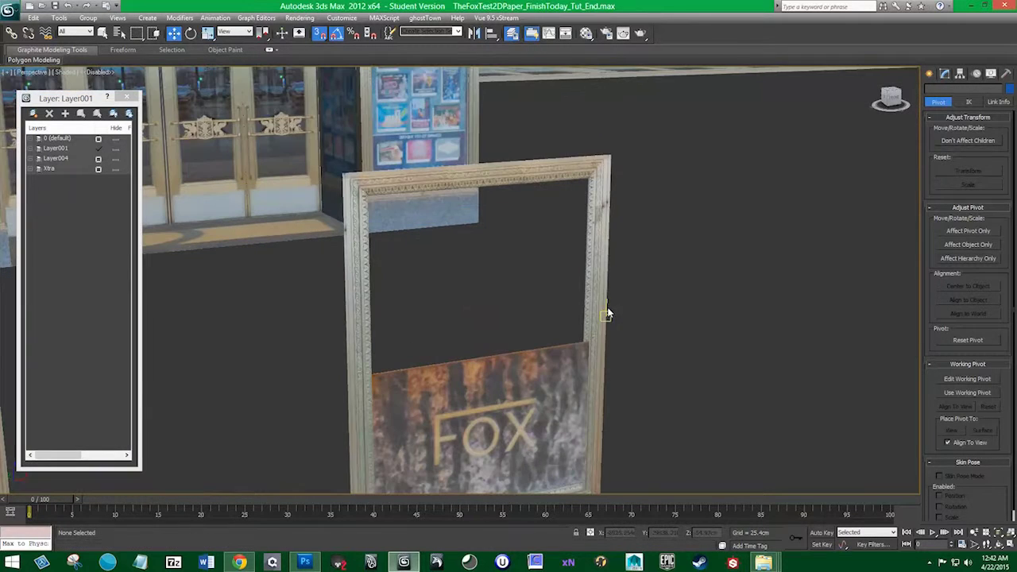
left_click(605, 300)
left_click_drag(533, 191, 587, 174)
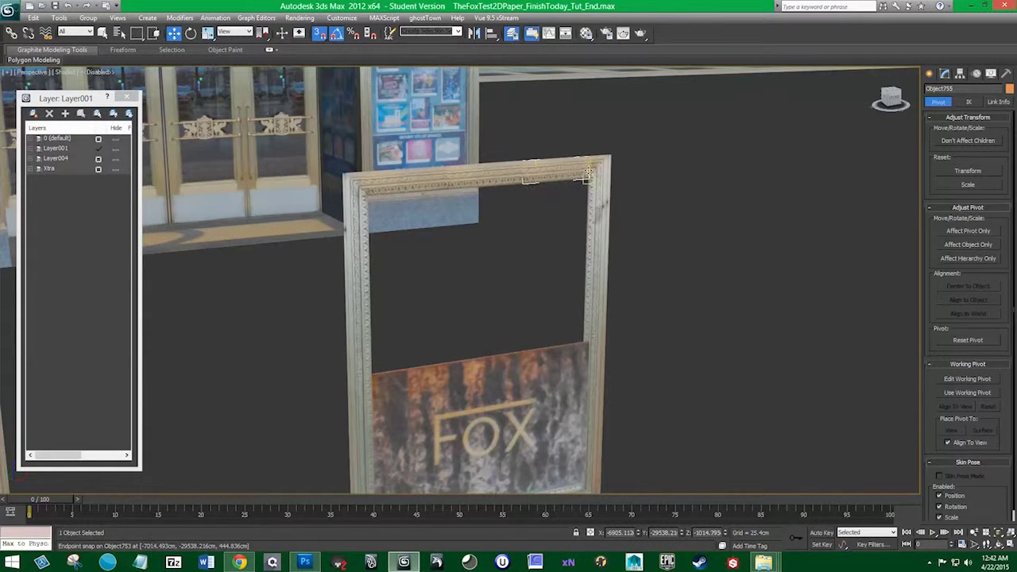
left_click(591, 249)
left_click(85, 74)
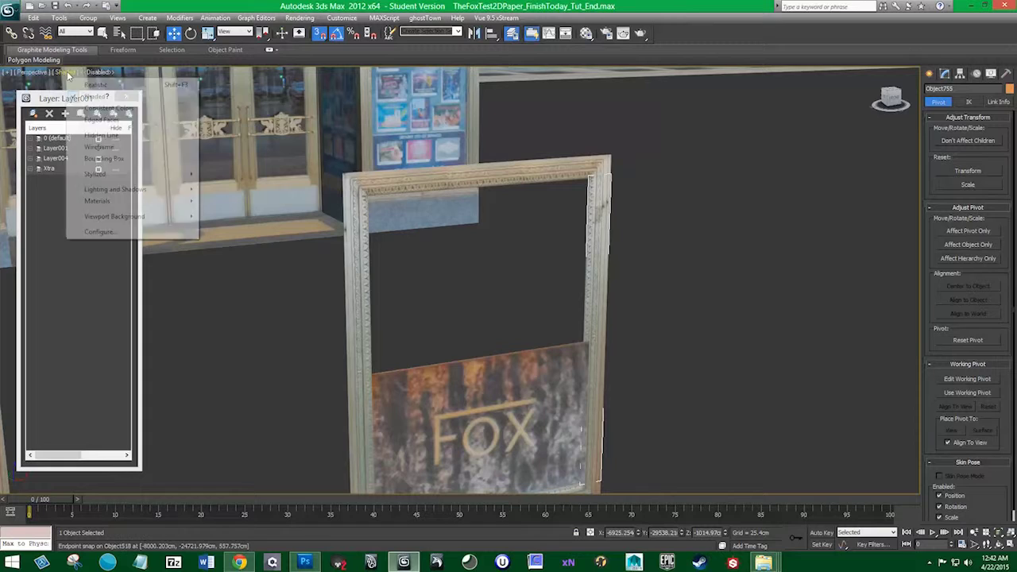
left_click(100, 120)
left_click_drag(623, 348, 614, 343)
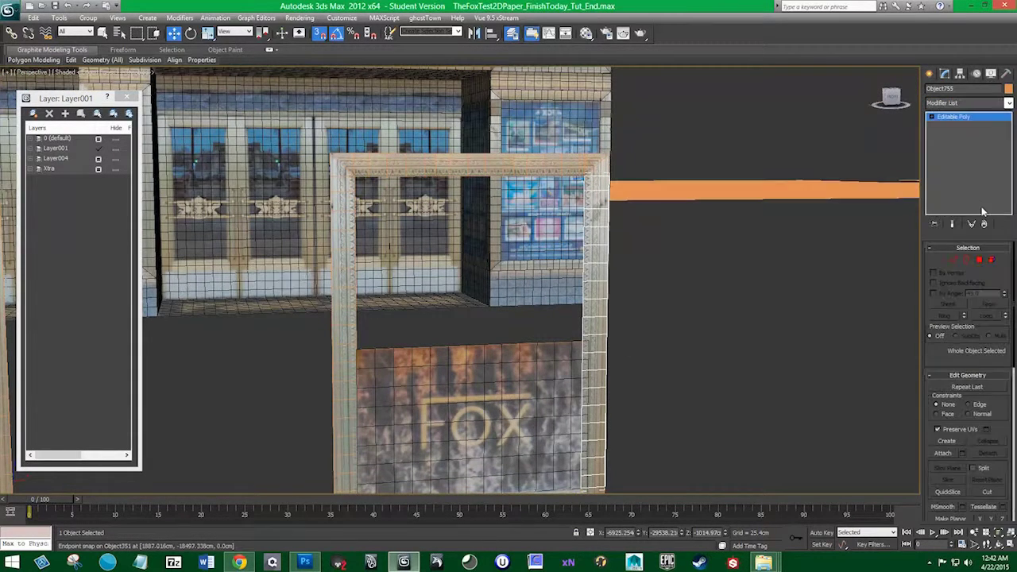
Delete the upper polygons of both vertical frame strips down to about the top of the FOX sign.
left_click(979, 261)
left_click_drag(634, 316, 475, 154)
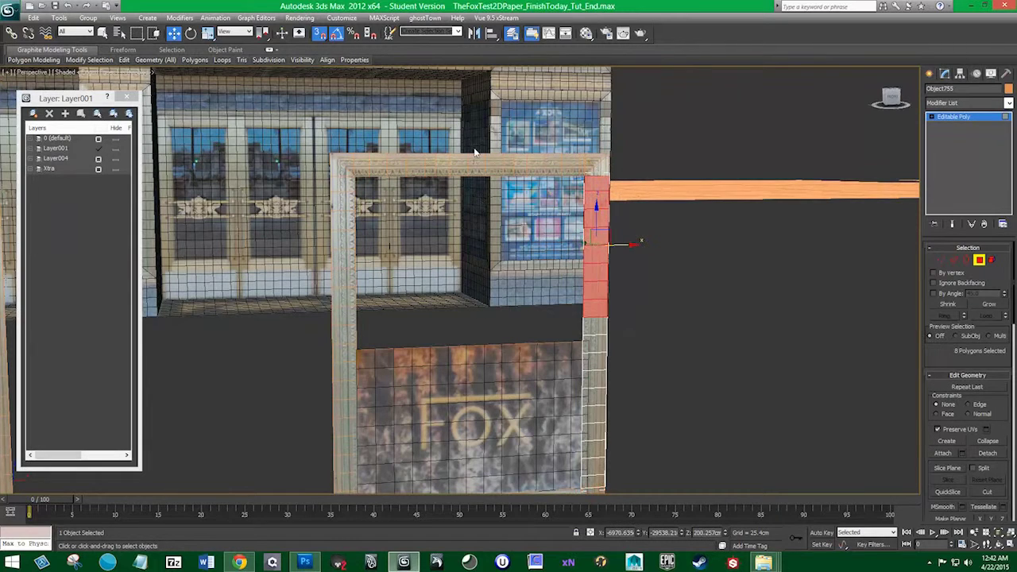
key("Delete")
key("4")
left_click(345, 337)
key("4")
left_click_drag(446, 322, 288, 157)
key("Delete")
left_click(956, 260)
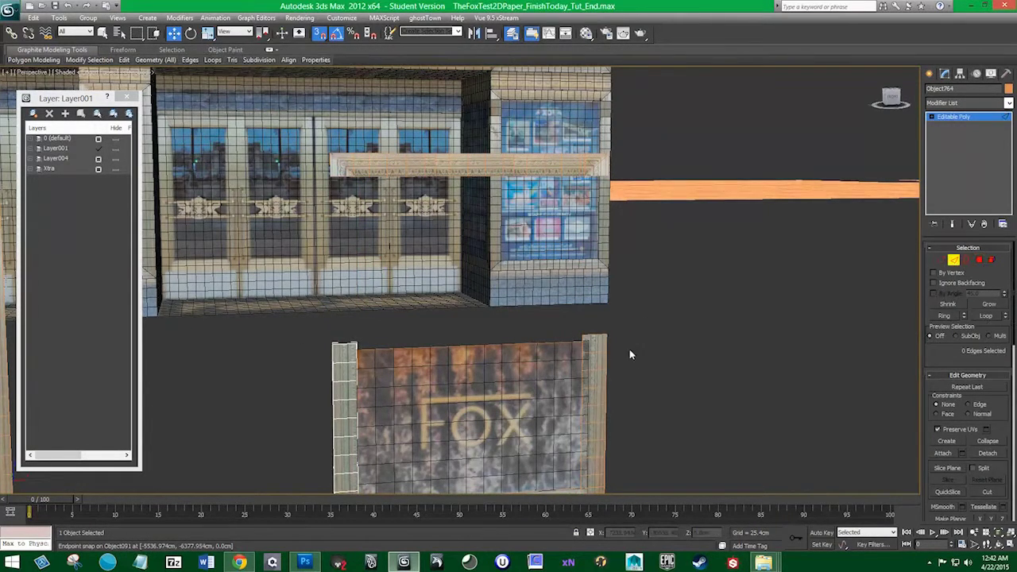
right_click(340, 357)
left_click(242, 392)
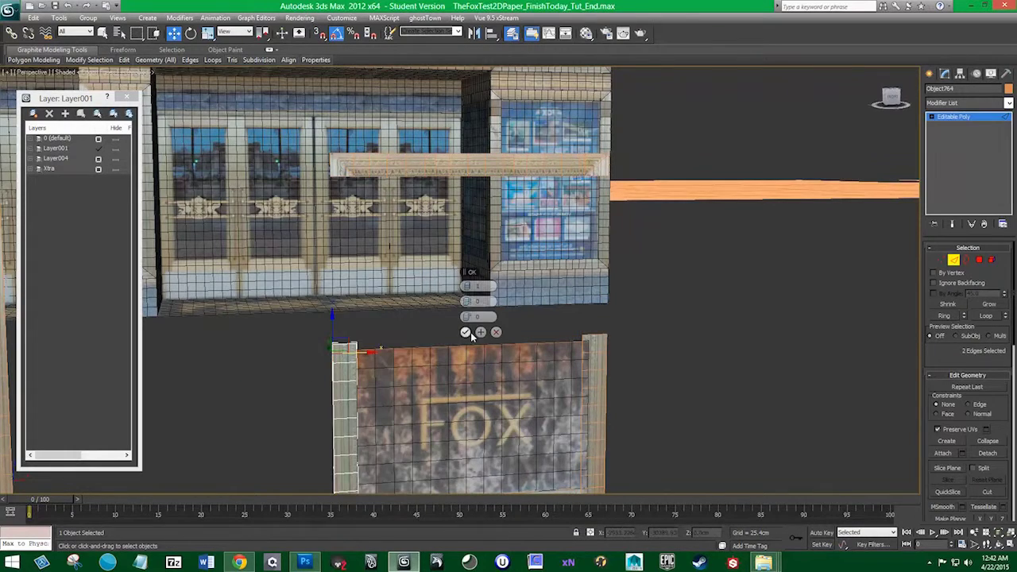
left_click(470, 332)
key("z")
scroll(506, 351, "down", 4)
key("ctrl+z")
Try to connect the side strip's top edges and delete the polygon protruding above the FOX sign.
right_click(470, 283)
left_click(371, 317)
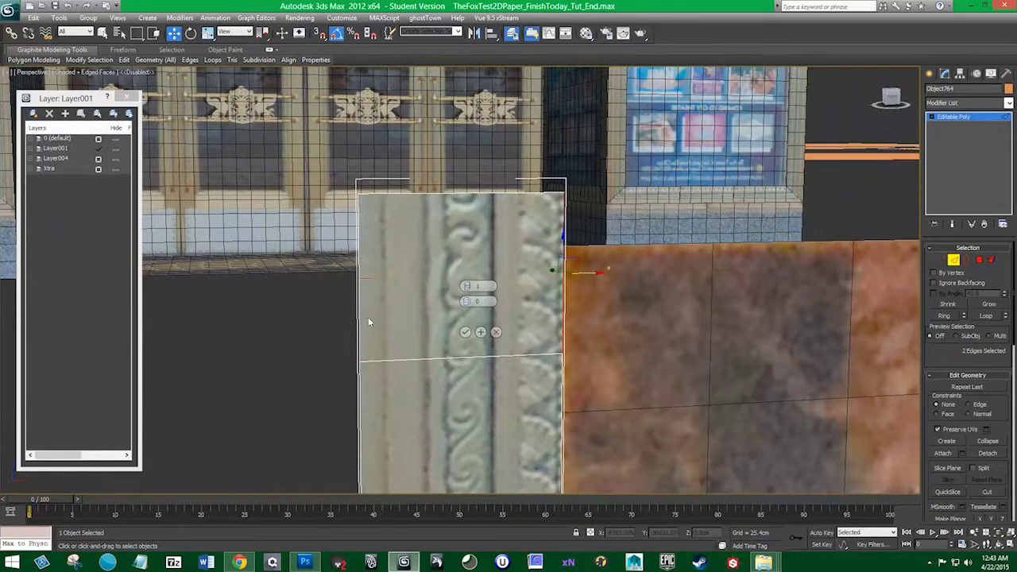
left_click(467, 284)
left_click(465, 332)
left_click(979, 259)
left_click(532, 216)
key("Delete")
left_click_drag(584, 219, 389, 308)
scroll(457, 292, "down", 7)
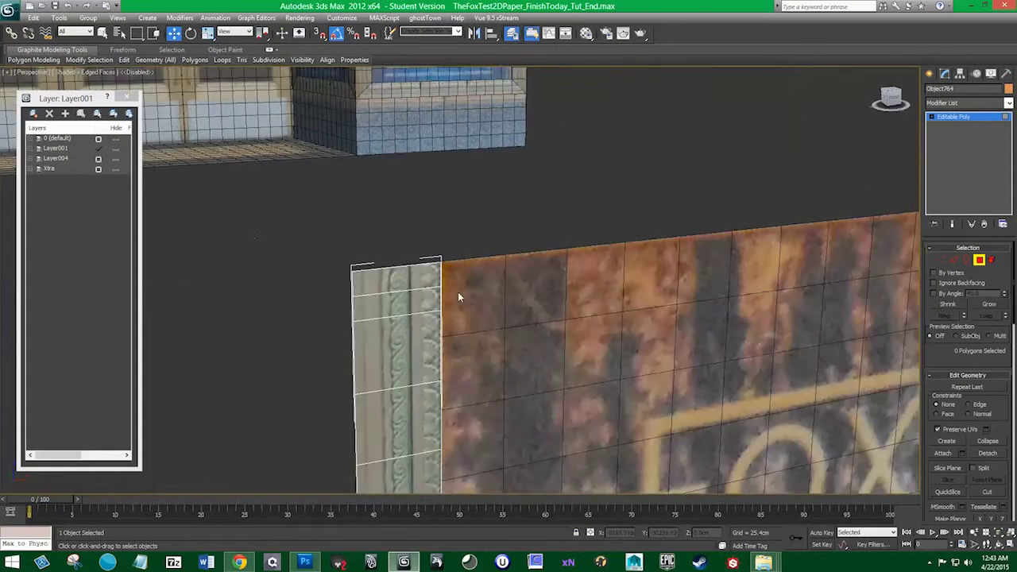
Undo the last edits to the frame's side strip.
key("ctrl+z")
key("ctrl+z")
key("ctrl+z")
key("ctrl+z")
Snap the frame pieces around the FOX sign and place the framed sign on top of the end poster panel.
scroll(641, 317, "down", 2)
scroll(640, 339, "down", 2)
left_click_drag(592, 291, 732, 397)
left_click_drag(735, 422, 546, 266)
key("s")
left_click_drag(554, 407, 262, 236)
left_click_drag(311, 308, 519, 238)
left_click(548, 443)
scroll(519, 241, "down", 3)
left_click_drag(539, 359, 505, 311)
scroll(499, 303, "up", 1)
Display edged faces and delete the upper cornice strip polygons from the second-to-last door panel before the FOX sign.
left_click(408, 241)
mouse_move(681, 336)
left_mouse_down()
mouse_move(601, 309)
mouse_move(624, 344)
mouse_move(391, 352)
left_mouse_up()
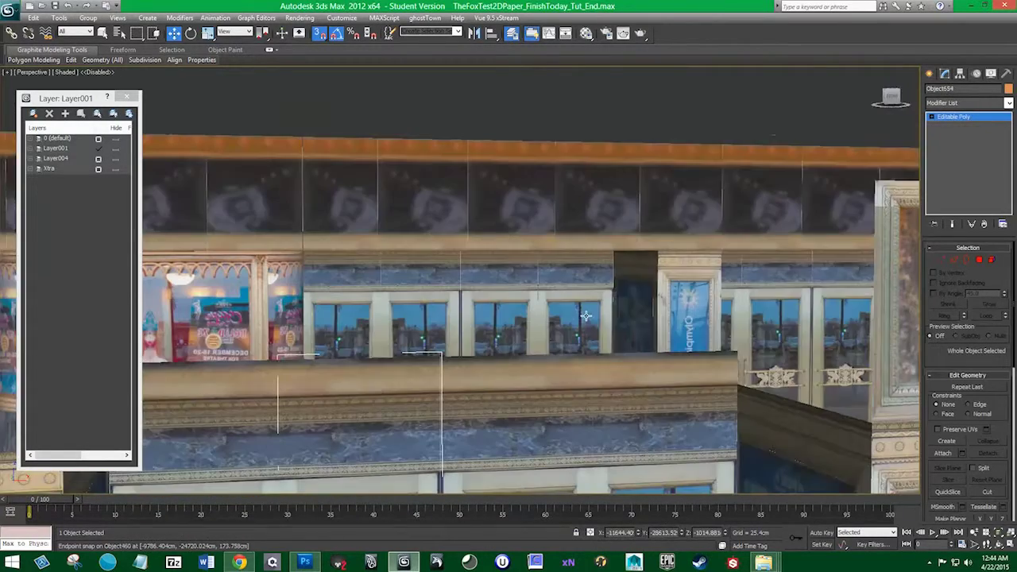
left_click_drag(586, 312, 564, 312)
left_click(429, 375)
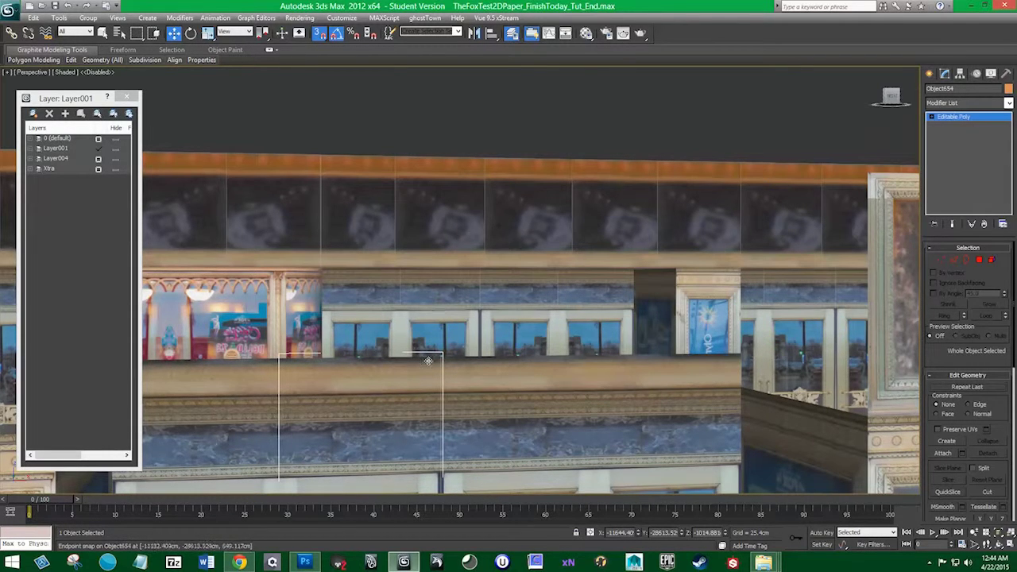
left_click_drag(478, 376, 490, 378)
left_click(490, 371)
left_click(980, 260)
left_click(558, 367)
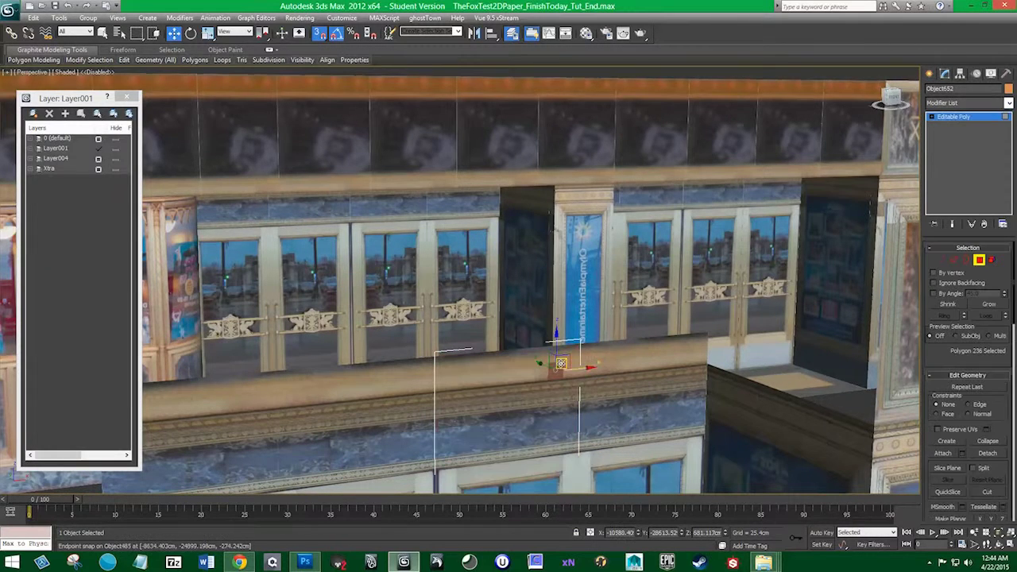
scroll(545, 367, "down", 3)
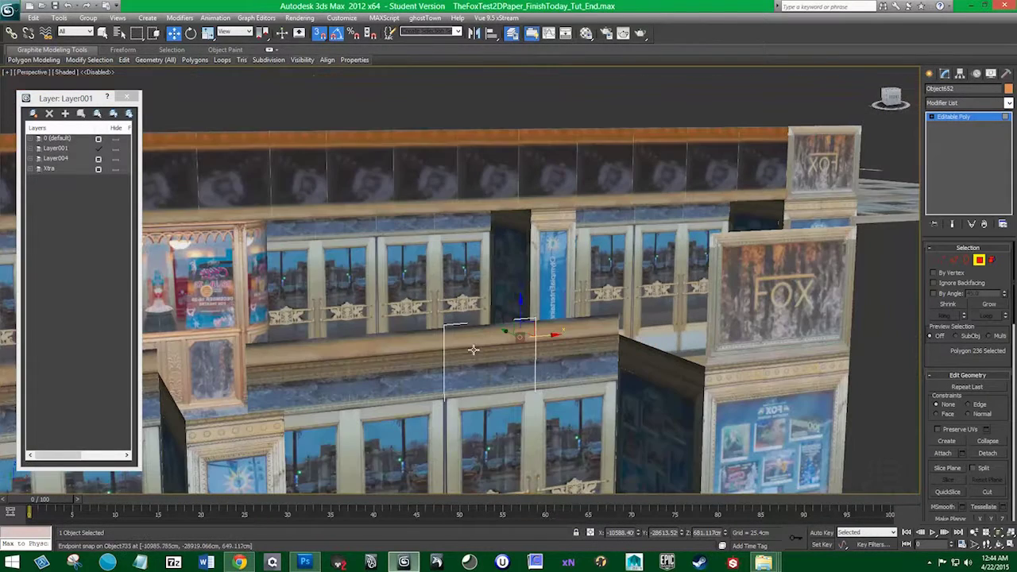
left_click(65, 73)
left_click(94, 120)
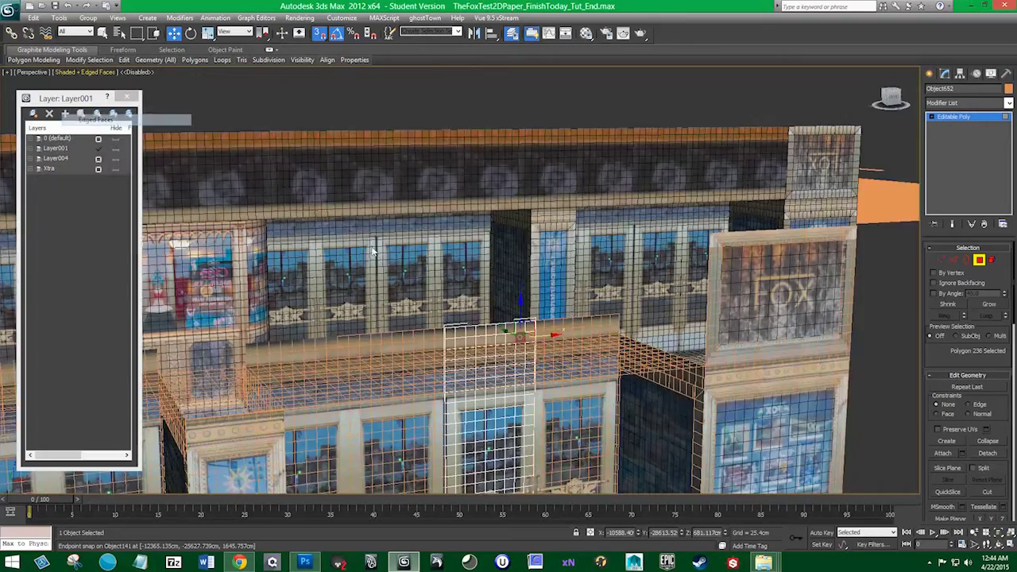
scroll(519, 340, "up", 4)
left_click_drag(533, 335, 537, 331)
left_click_drag(447, 292, 561, 337)
key("Delete")
left_click(979, 260)
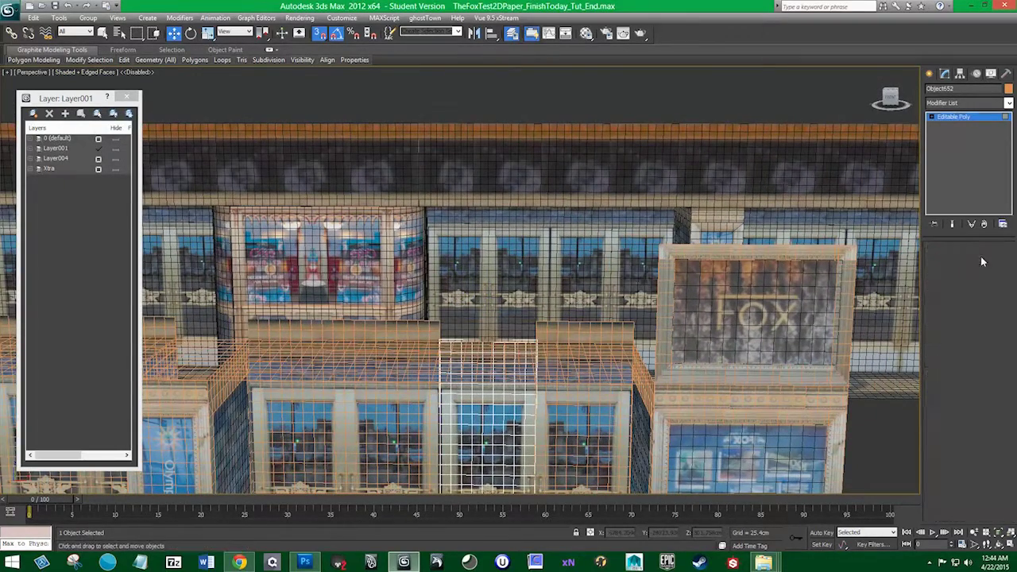
Delete the upper cornice strip polygons from the door panel closest to the FOX sign.
left_click(588, 333)
left_click(978, 260)
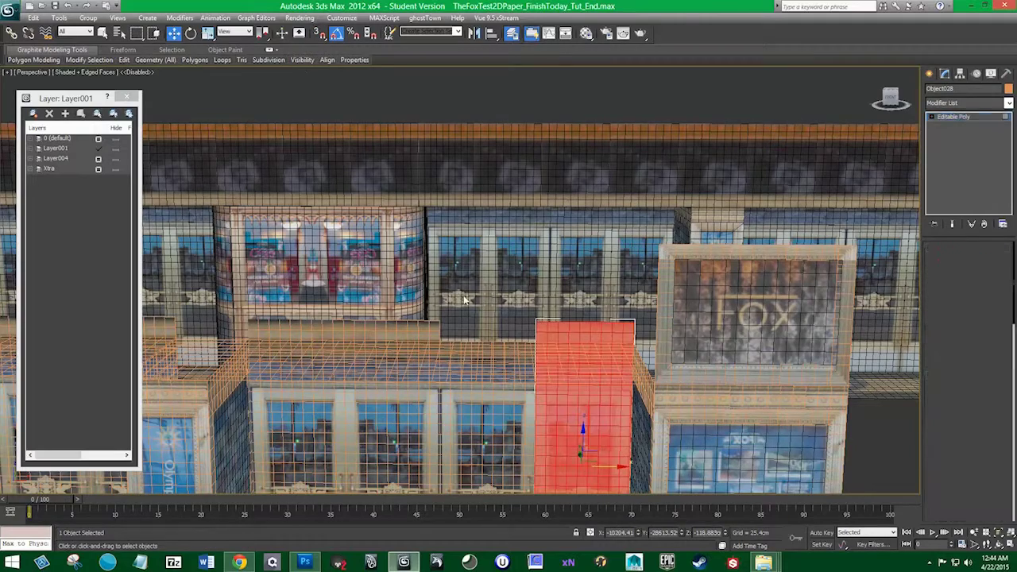
left_click(629, 333)
key("Delete")
Delete the upper cornice strip polygons from the second door panel past the Olympia banner column.
left_click_drag(434, 323, 609, 319)
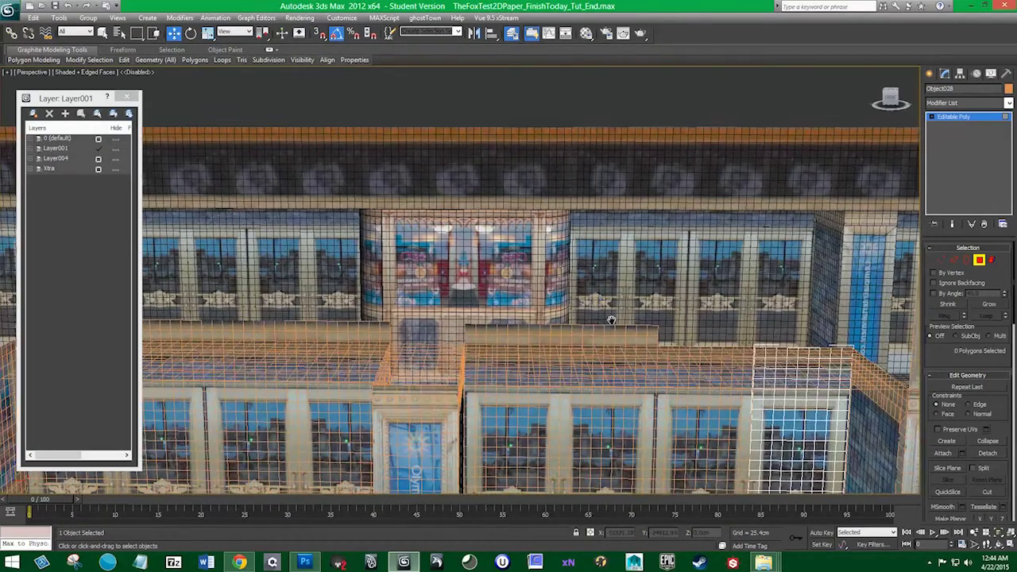
left_click(979, 261)
left_click(608, 341)
left_click(979, 260)
left_click_drag(551, 330, 735, 338)
key("Delete")
left_click(979, 262)
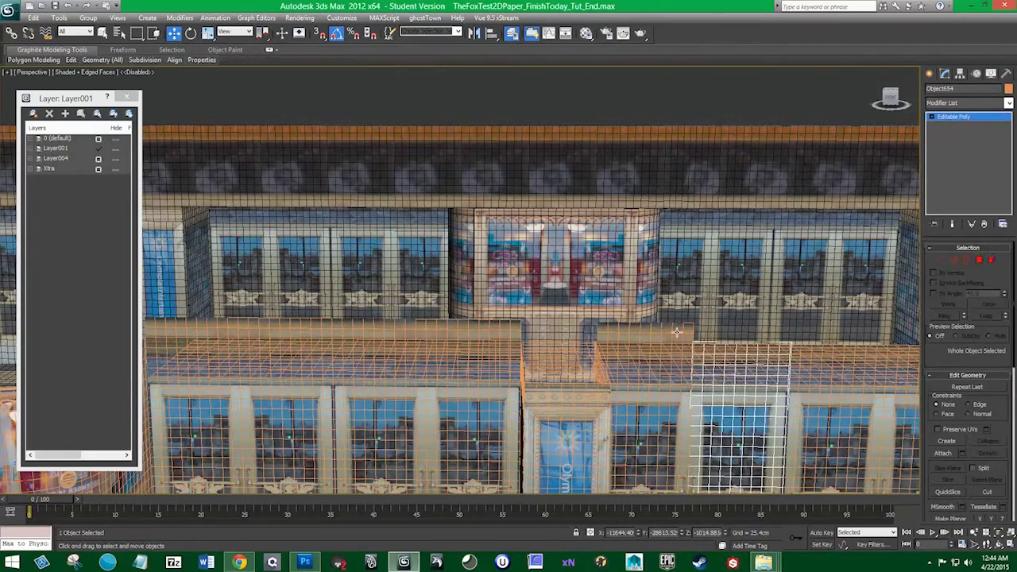
Delete the upper cornice strip polygons from the remaining front door panels toward the ticket booth.
left_click(675, 334)
left_click(979, 261)
left_click(698, 338)
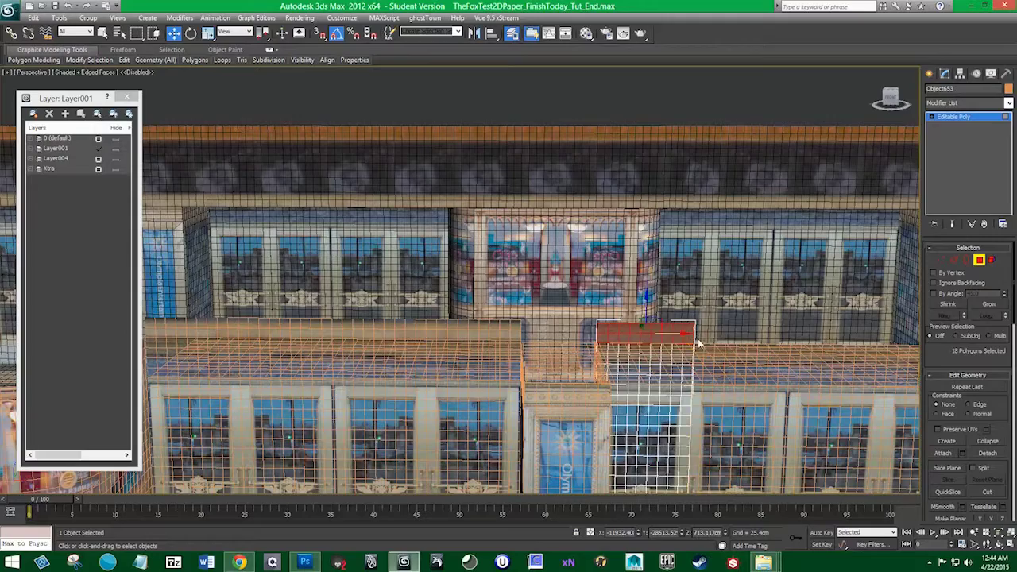
left_click_drag(697, 339, 768, 303)
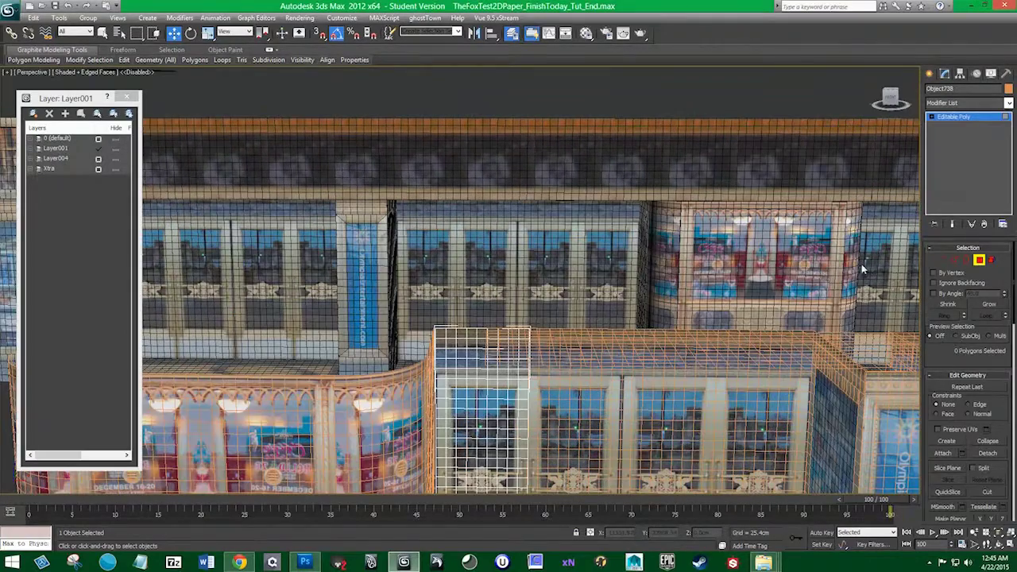
left_click(982, 261)
Turn off the edged-faces display for the entrance model in the perspective view.
left_click_drag(680, 284, 238, 254)
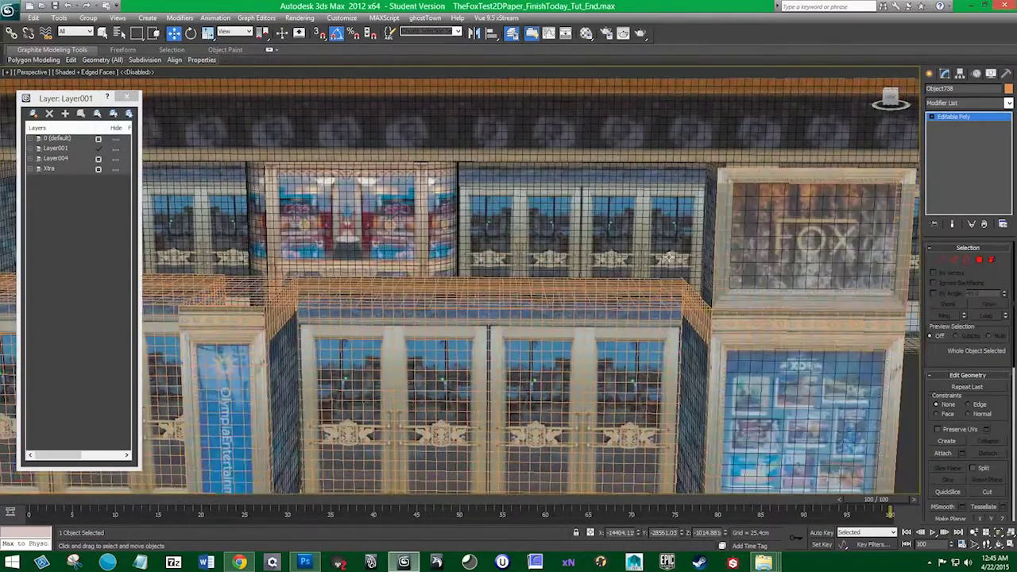
scroll(520, 244, "down", 4)
left_click_drag(781, 224, 606, 225)
left_click(94, 73)
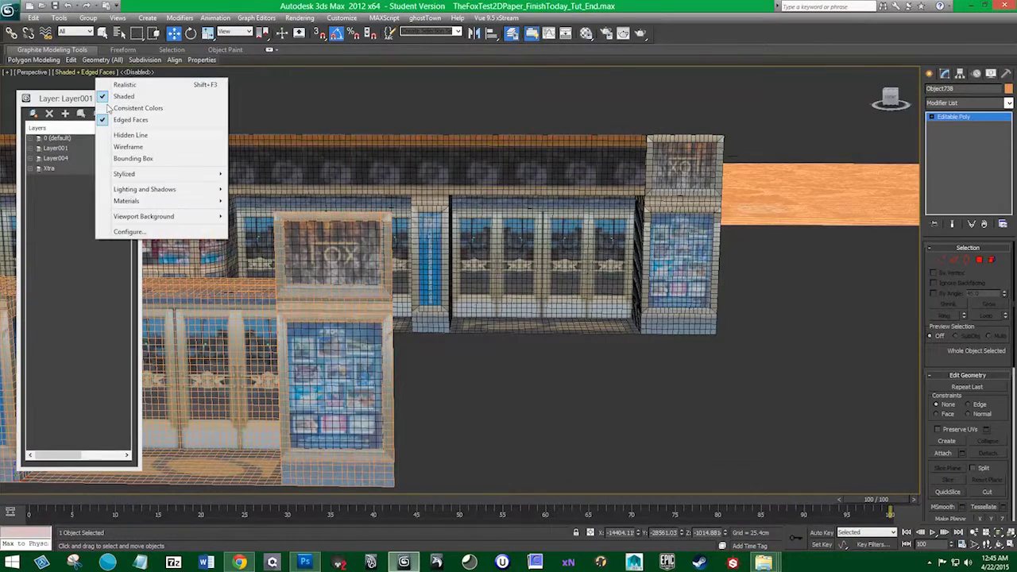
left_click(127, 117)
Move the dark medallion panel with the orange band from the loose texture pieces into the space in front of the reference facade.
left_click(587, 178)
left_click_drag(842, 234, 398, 199)
left_click_drag(837, 275, 483, 233)
left_click_drag(673, 202, 323, 316)
scroll(337, 307, "up", 4)
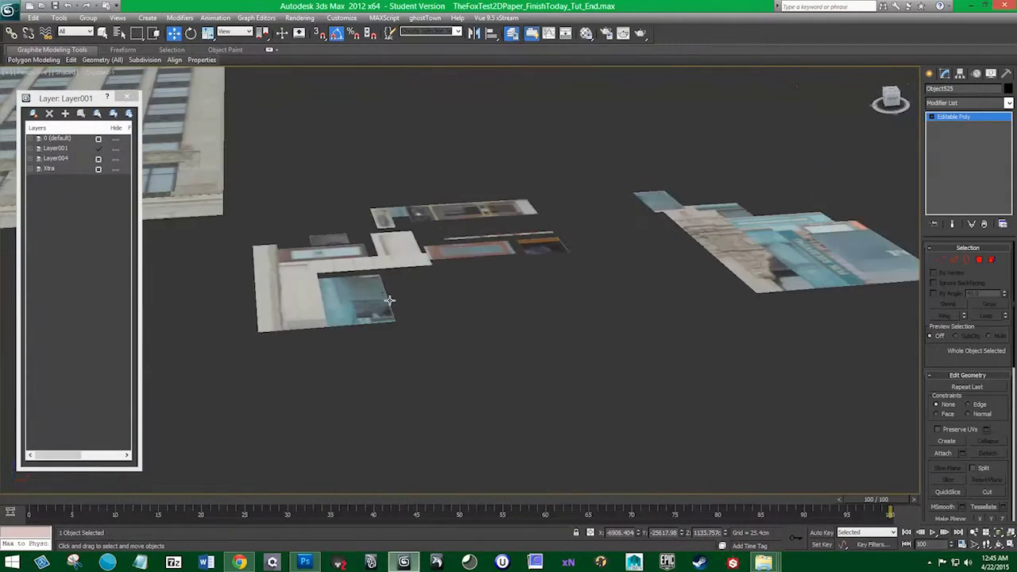
left_click(541, 239)
key("z")
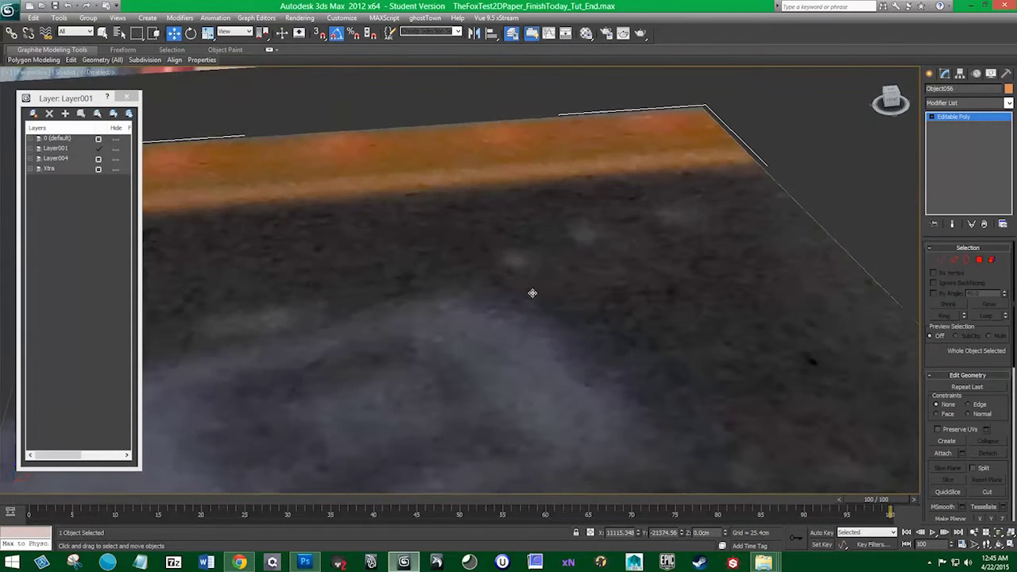
scroll(532, 291, "down", 10)
scroll(389, 276, "up", 10)
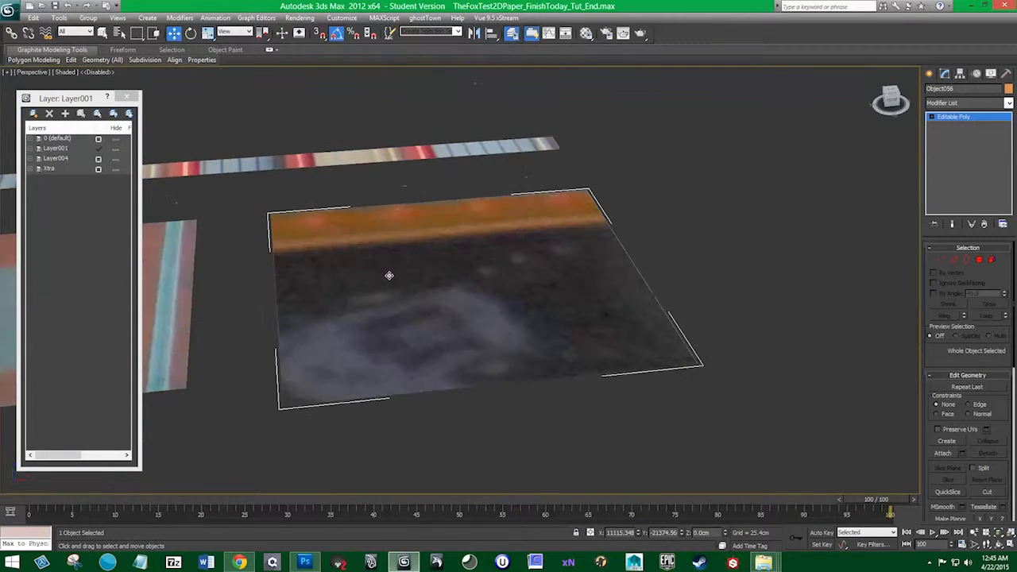
scroll(388, 274, "down", 10)
scroll(590, 260, "up", 3)
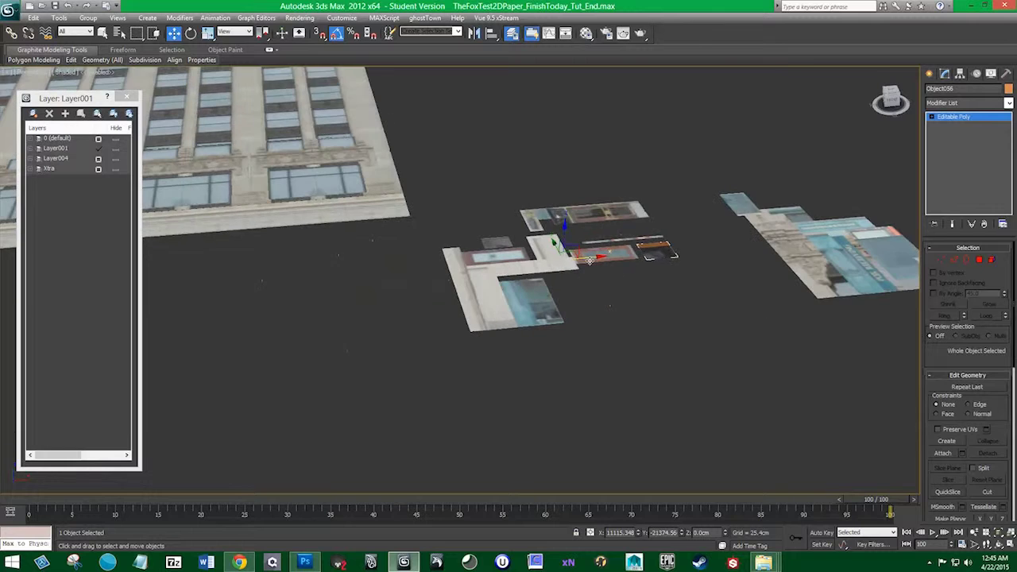
left_click_drag(569, 253, 166, 368)
left_click_drag(215, 329, 699, 222)
left_click_drag(652, 262, 86, 364)
left_click_drag(216, 336, 607, 267)
left_click_drag(482, 297, 143, 384)
left_click_drag(256, 372, 462, 296)
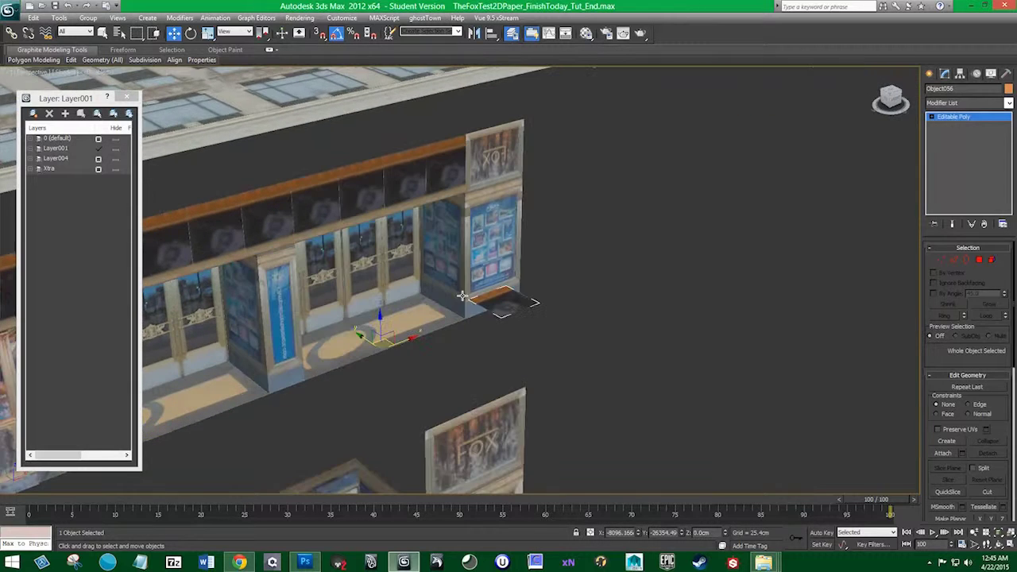
left_click_drag(468, 389, 447, 261)
left_click_drag(368, 217, 77, 408)
left_click_drag(288, 333, 429, 355)
left_click_drag(209, 413, 196, 298)
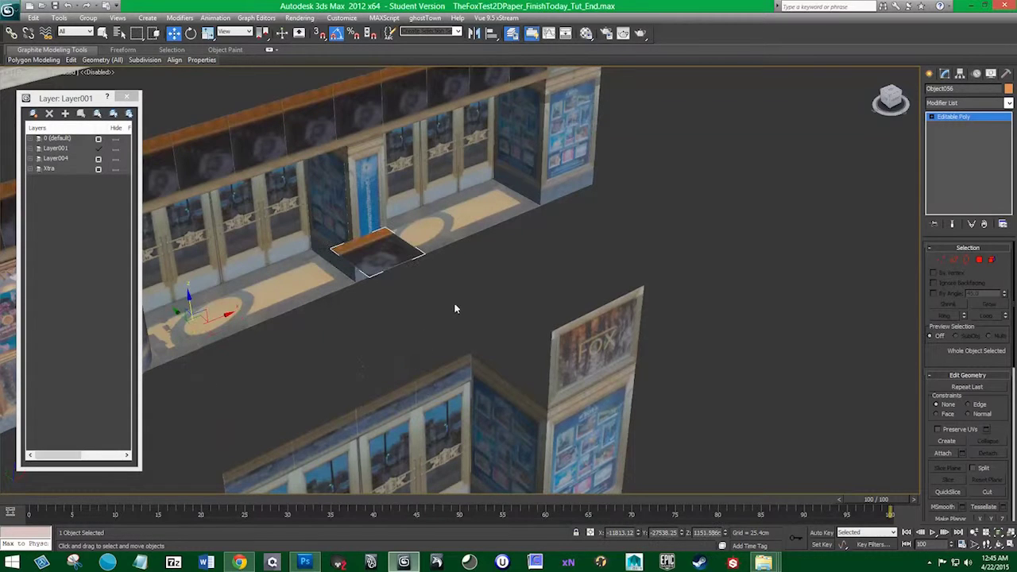
Rotate the dark medallion panel upright so it stands parallel to the entrance facade.
left_click_drag(455, 309, 458, 291)
key("e")
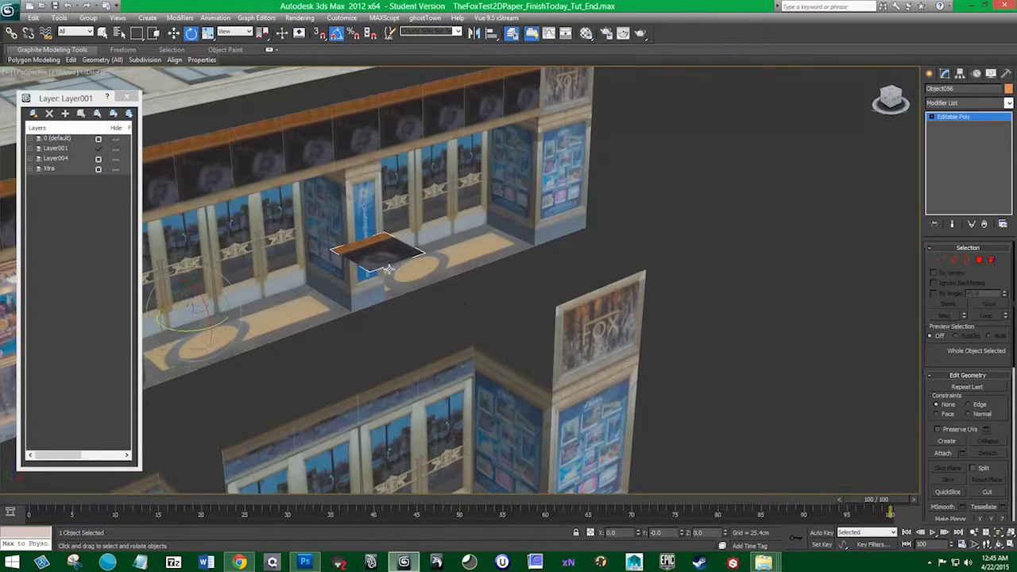
left_click_drag(203, 314, 211, 337)
Relocate only the panel's pivot to its lower corner on the FOX sign side, using endpoint snapping.
key("s")
left_click_drag(430, 324, 428, 317)
key("w")
left_click(959, 73)
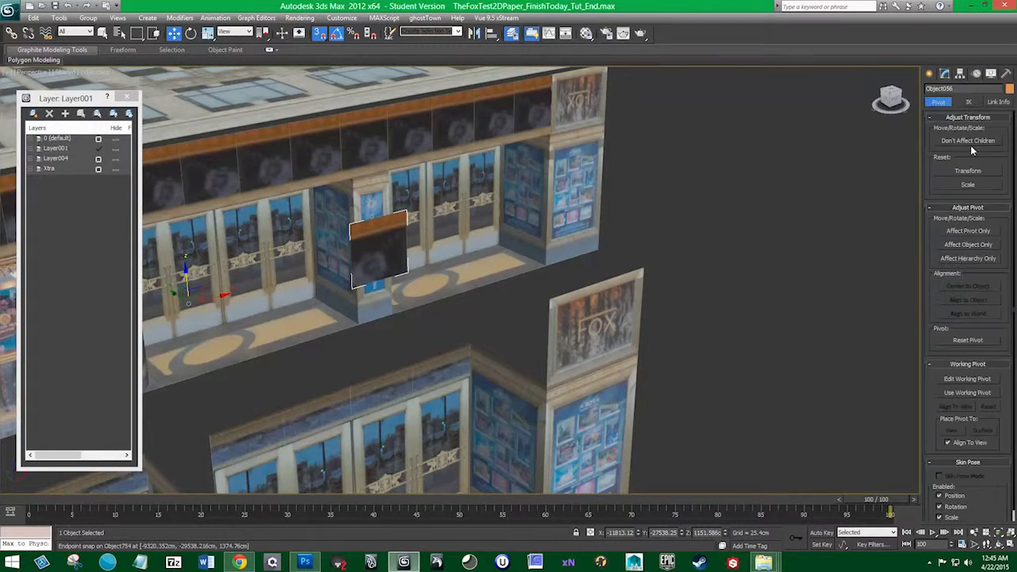
left_click(949, 232)
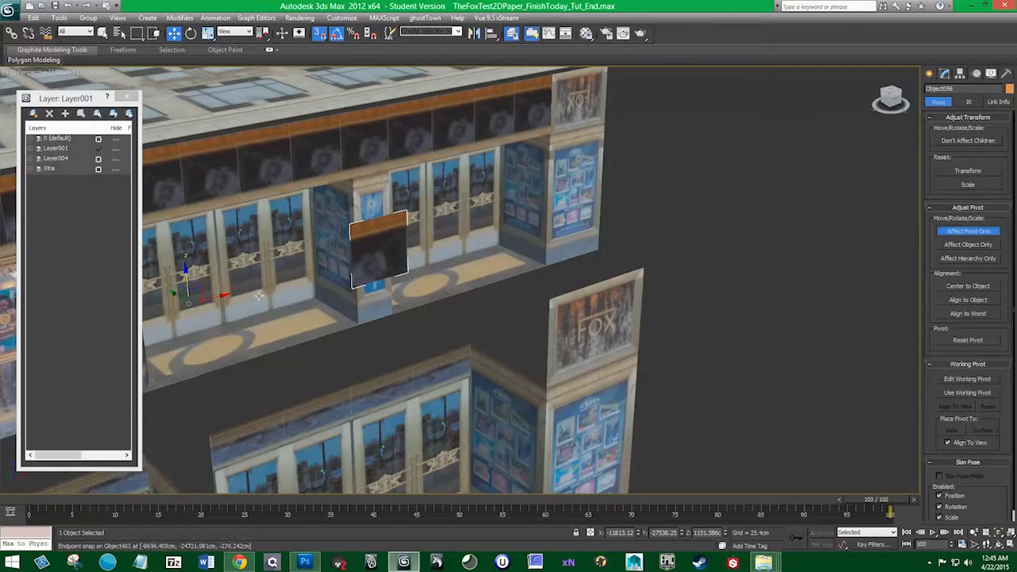
left_click_drag(186, 304, 405, 272)
left_click_drag(424, 304, 507, 263)
left_click_drag(499, 214, 413, 270)
left_click_drag(474, 286, 413, 267)
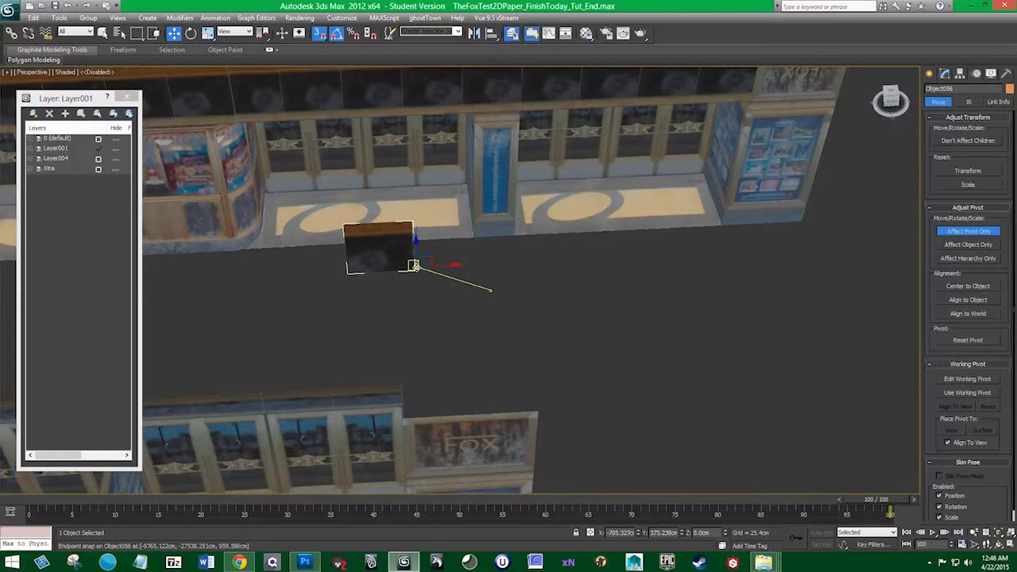
mouse_move(406, 318)
left_mouse_down()
mouse_move(451, 297)
mouse_move(472, 257)
mouse_move(472, 267)
mouse_move(511, 238)
left_mouse_up()
key("s")
key("s")
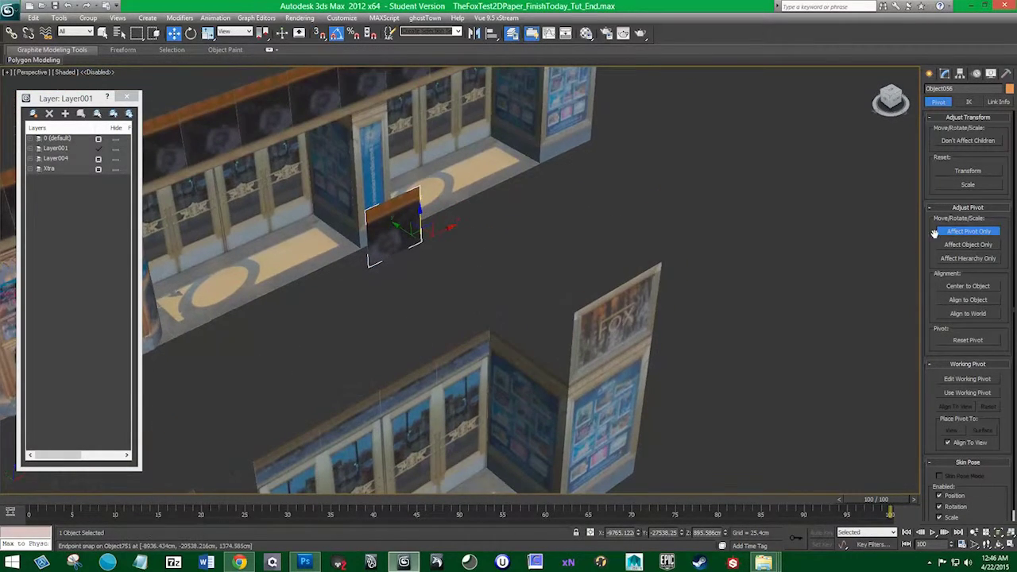
left_click(942, 231)
Snap the dark medallion panel by its pivot against the lower corner of the FOX sign, above the poster column.
left_click_drag(421, 242, 490, 330)
left_click_drag(543, 327, 572, 369)
left_click_drag(638, 376, 527, 281)
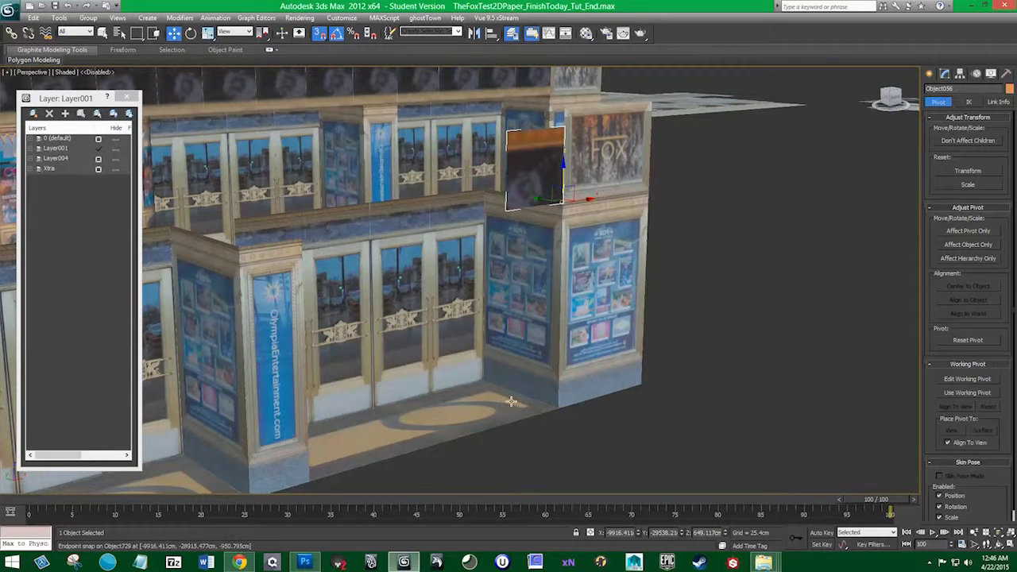
left_click_drag(448, 363, 507, 360)
Switch to Photoshop and examine the entrance reference photos DSC00290.JPG and DSC00282.JPG.
left_click(302, 562)
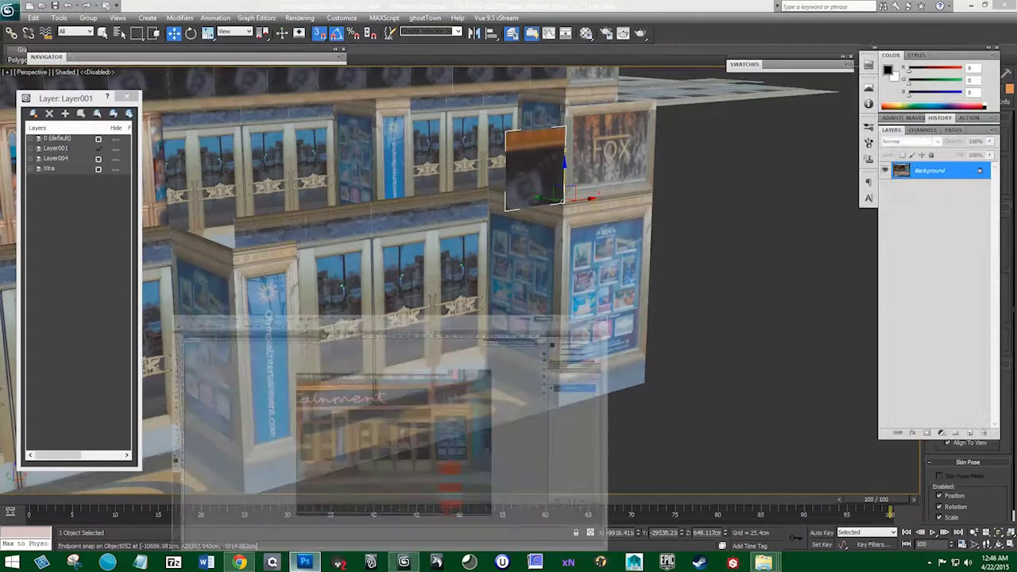
left_click(438, 41)
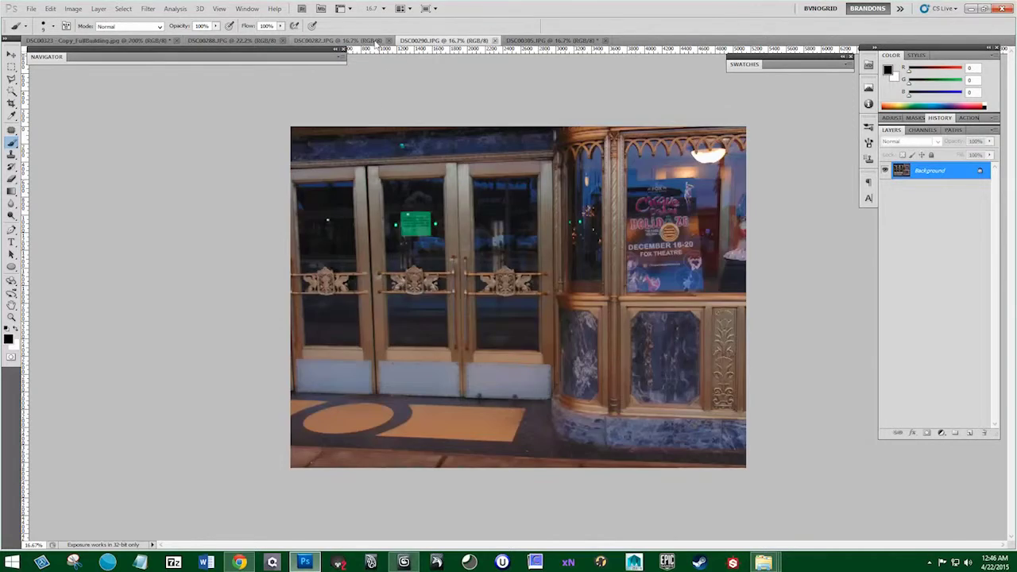
left_click(352, 41)
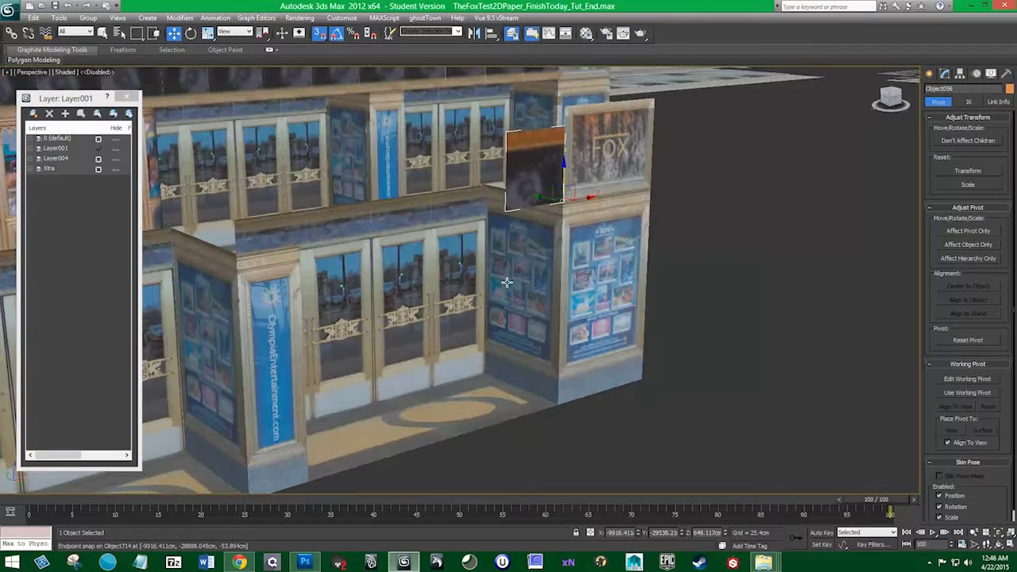
Clone the dark medallion panel and snap the copy edge to edge beside the original, above the doors.
left_click_drag(561, 200, 503, 172)
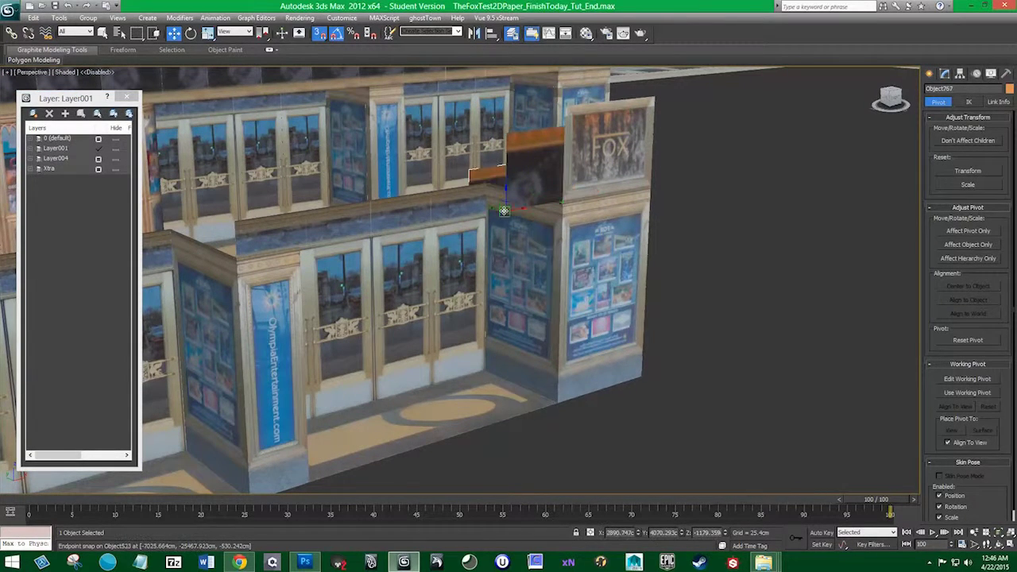
key("Return")
mouse_move(506, 225)
left_mouse_down()
mouse_move(528, 304)
mouse_move(406, 295)
mouse_move(406, 283)
left_mouse_up()
key("ctrl+z")
scroll(409, 290, "down", 5)
scroll(416, 286, "up", 5)
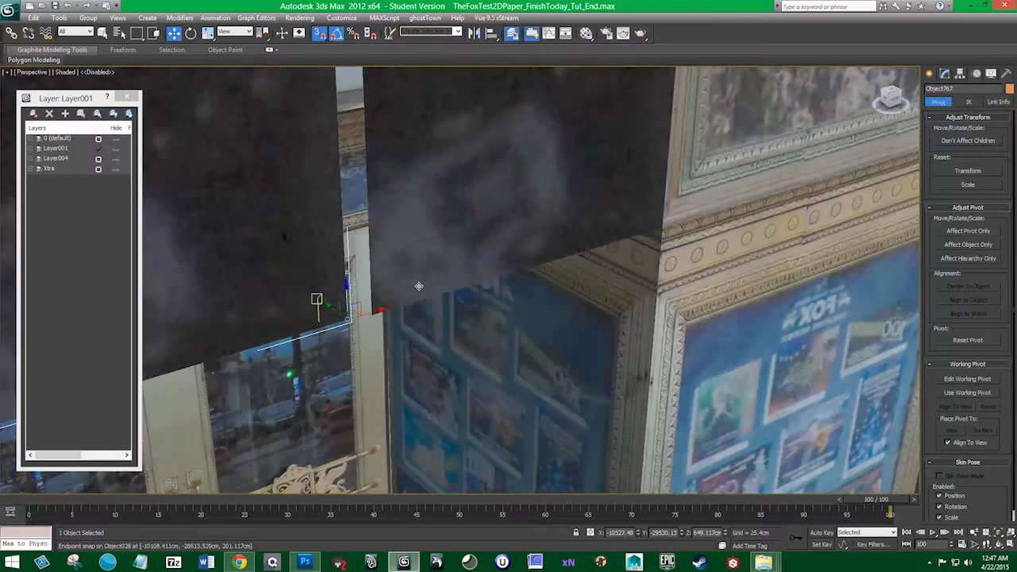
left_click_drag(347, 321, 374, 313)
Select both dark medallion panels and isolate them from the rest of the scene.
scroll(384, 342, "down", 5)
left_click(463, 265, "ctrl")
scroll(443, 277, "up", 5)
left_click_drag(370, 322, 448, 296)
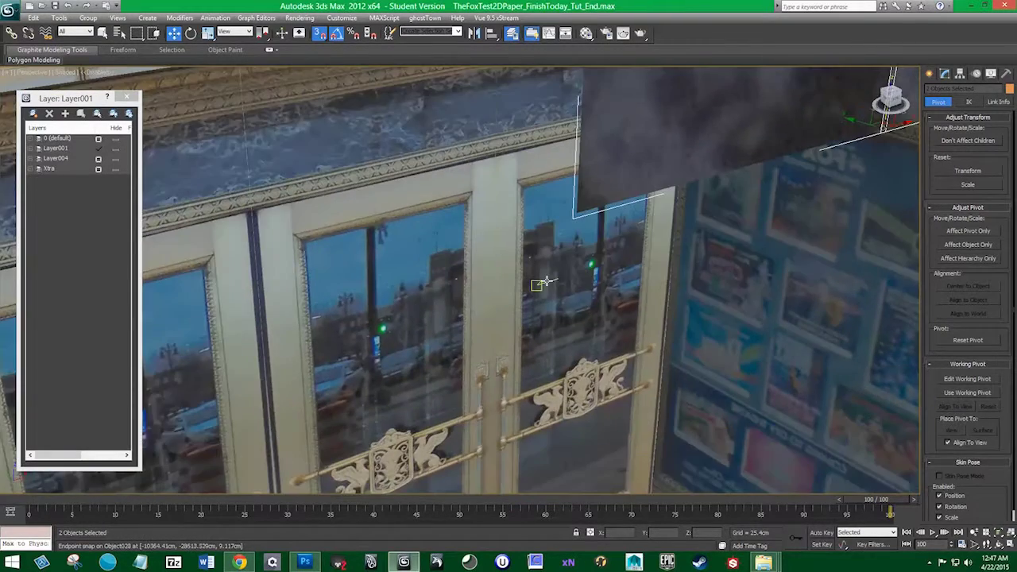
scroll(546, 282, "down", 10)
right_click(561, 237)
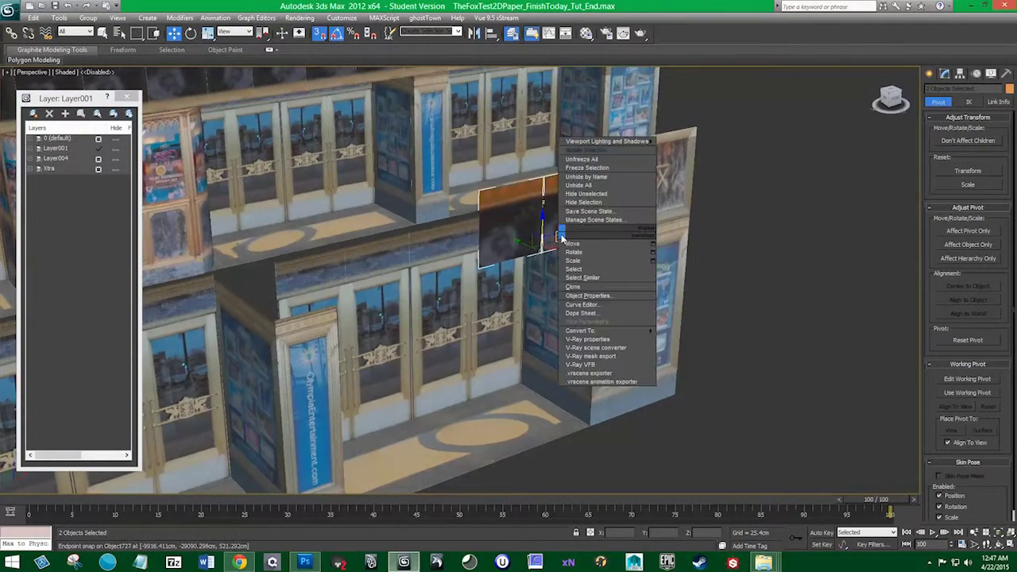
left_click(588, 151)
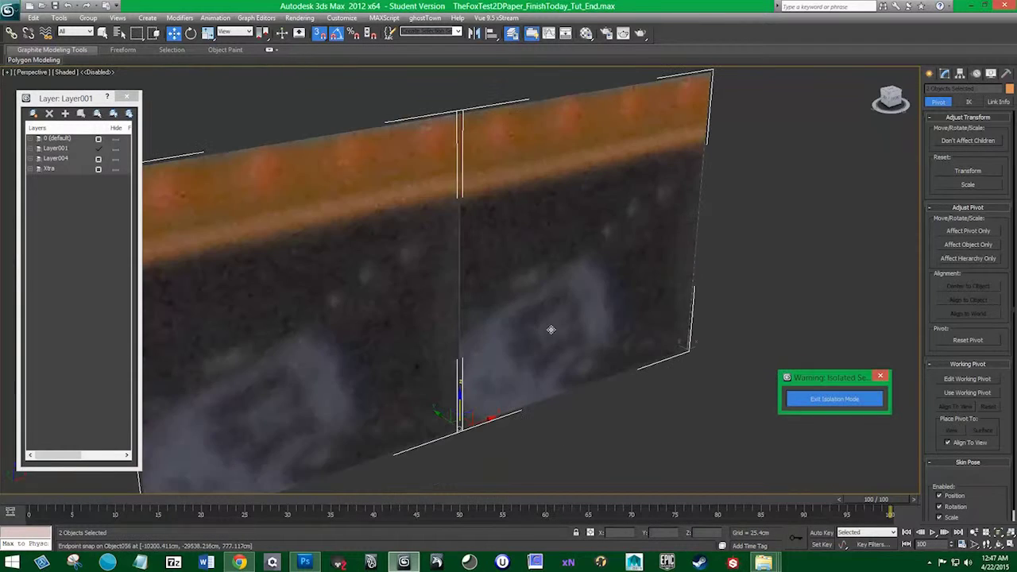
Clone the isolated panel pair and then the lengthened row, snapping each set of copies to the end of the strip.
mouse_move(665, 300)
left_mouse_down()
mouse_move(311, 317)
mouse_move(313, 403)
left_mouse_up()
left_click(507, 325)
scroll(562, 397, "down", 3)
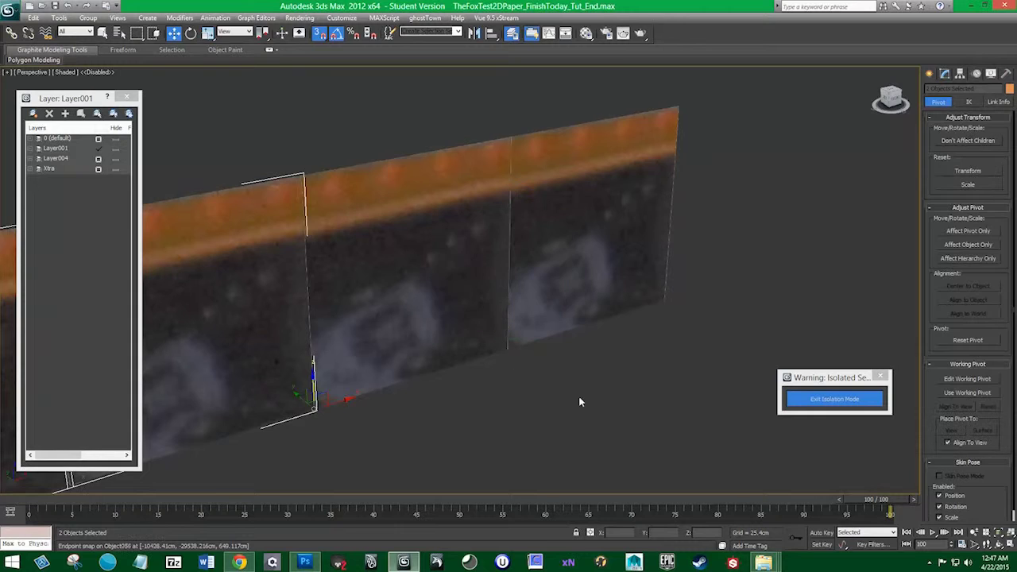
scroll(433, 294, "down", 4)
mouse_move(614, 261)
left_mouse_down()
mouse_move(286, 339)
mouse_move(267, 356)
left_mouse_up()
left_click(508, 325)
Clone the entire row of dark medallion panels once more, snap it to the strip's end, and exit isolation mode.
scroll(505, 318, "down", 5)
key("ctrl+a")
left_click_drag(509, 273, 297, 330)
left_click(508, 325)
left_click(834, 399)
Inspect the new dark panel strip above the doors and compare it with the matching strip on the rear reference facade.
scroll(497, 226, "down", 3)
left_click_drag(497, 226, 431, 211)
scroll(505, 192, "up", 3)
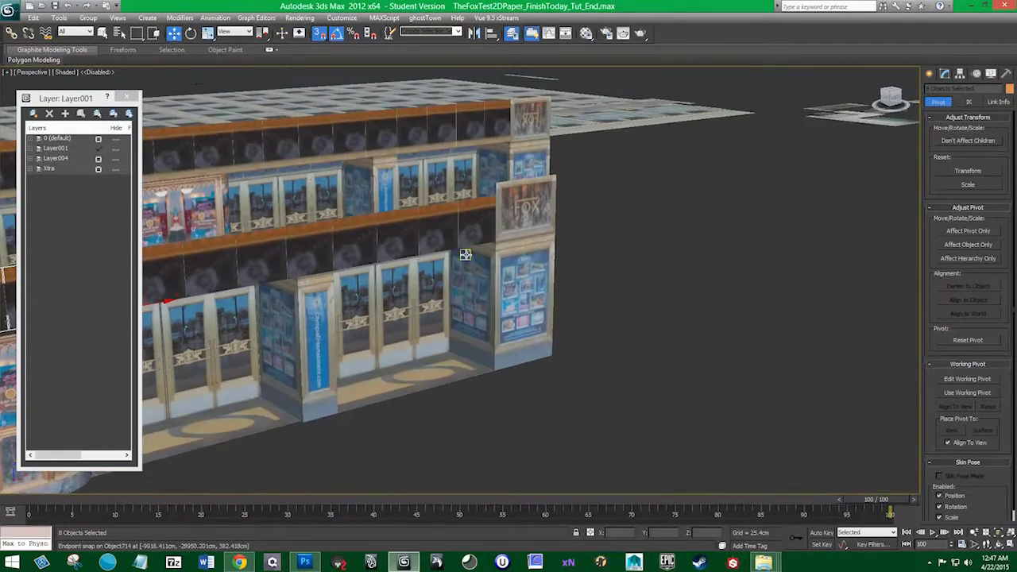
scroll(488, 329, "up", 4)
scroll(546, 255, "up", 2)
scroll(513, 243, "up", 2)
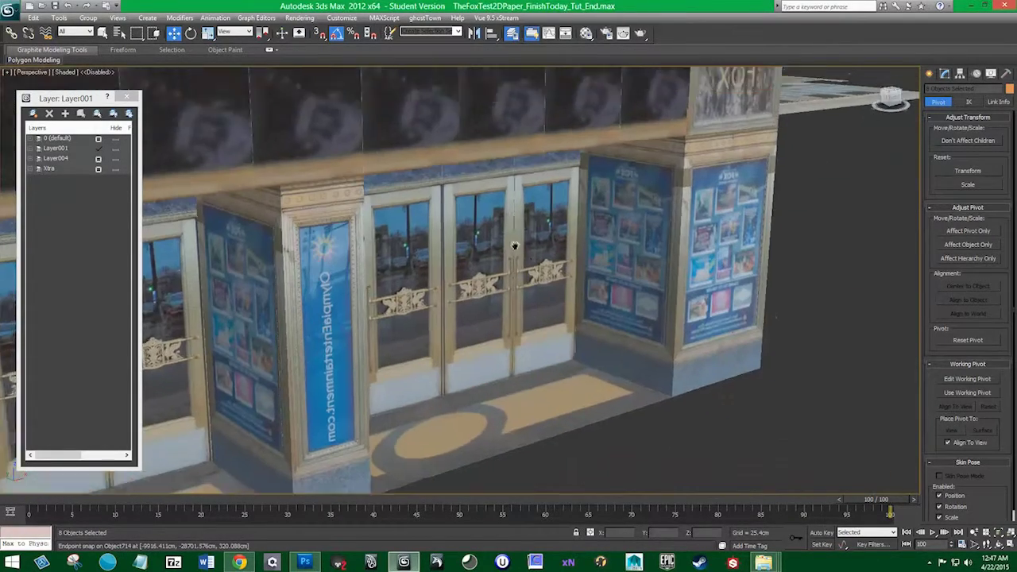
left_click(467, 153)
left_click(406, 162)
scroll(433, 274, "down", 2)
left_click_drag(475, 289, 477, 206)
left_click_drag(538, 357, 536, 187)
mouse_move(520, 291)
left_mouse_down()
mouse_move(509, 282)
mouse_move(520, 289)
left_mouse_up()
left_click_drag(638, 240, 517, 181)
left_click_drag(453, 181, 492, 196)
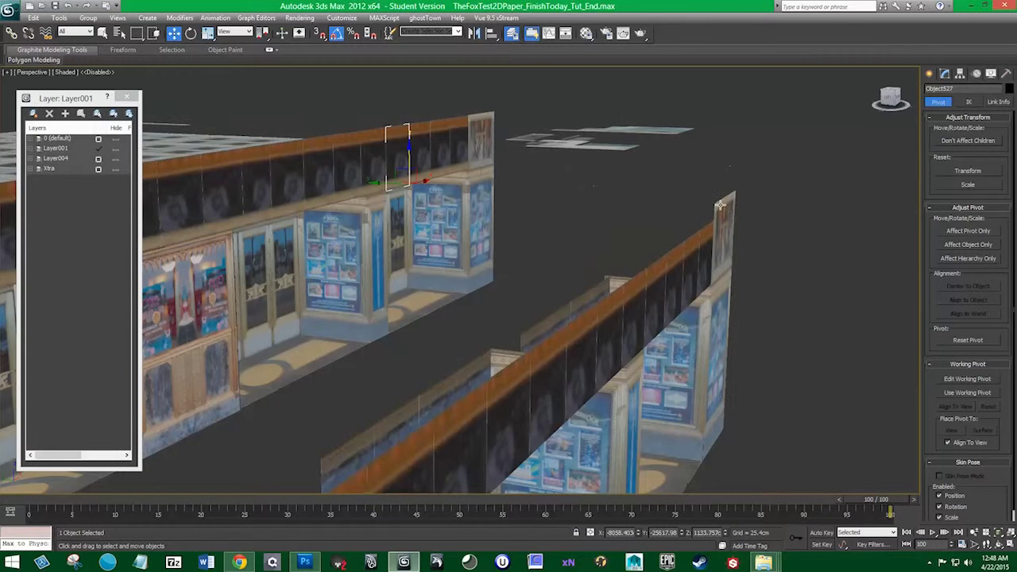
left_click_drag(665, 323, 642, 322)
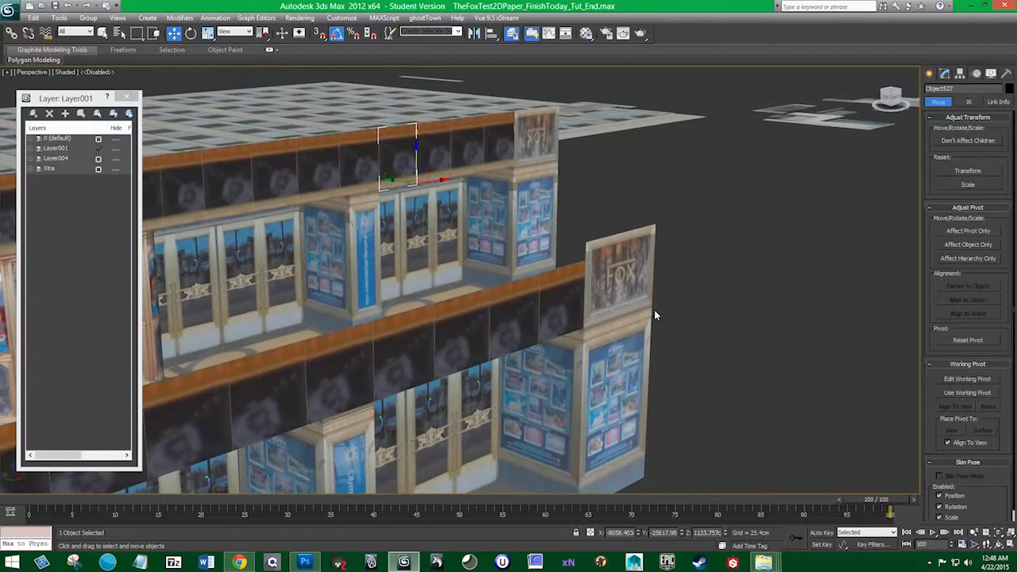
Examine the remaining loose texture pieces, checking the pale stone piece and the teal piece beside it.
left_click_drag(724, 235, 477, 355)
left_click(740, 192)
left_click(740, 191)
key("z")
left_click_drag(690, 257, 444, 323)
scroll(444, 323, "down", 3)
left_click_drag(514, 306, 507, 176)
scroll(482, 316, "down", 3)
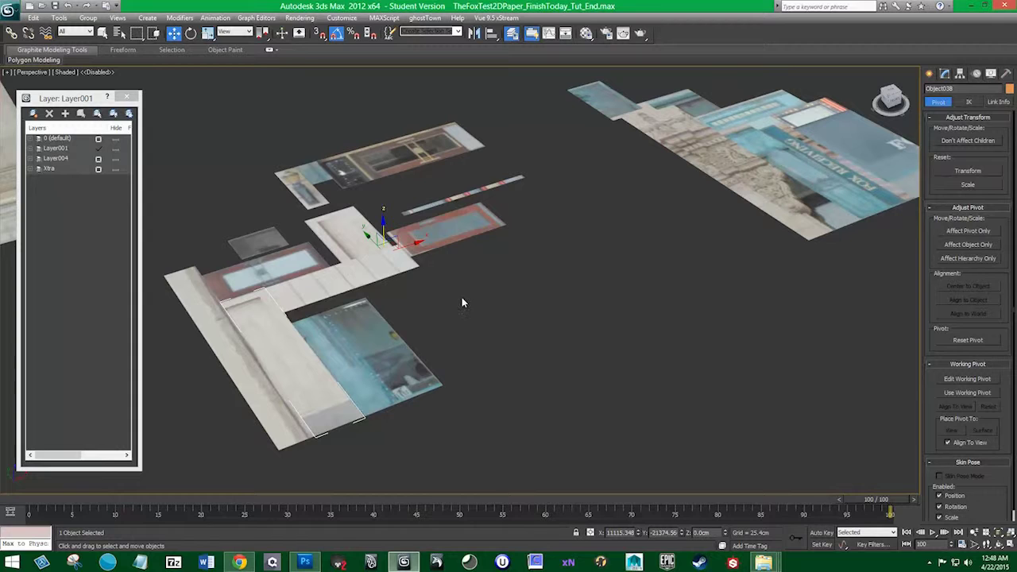
left_click(480, 350)
left_click(339, 329)
left_click_drag(251, 375, 382, 342)
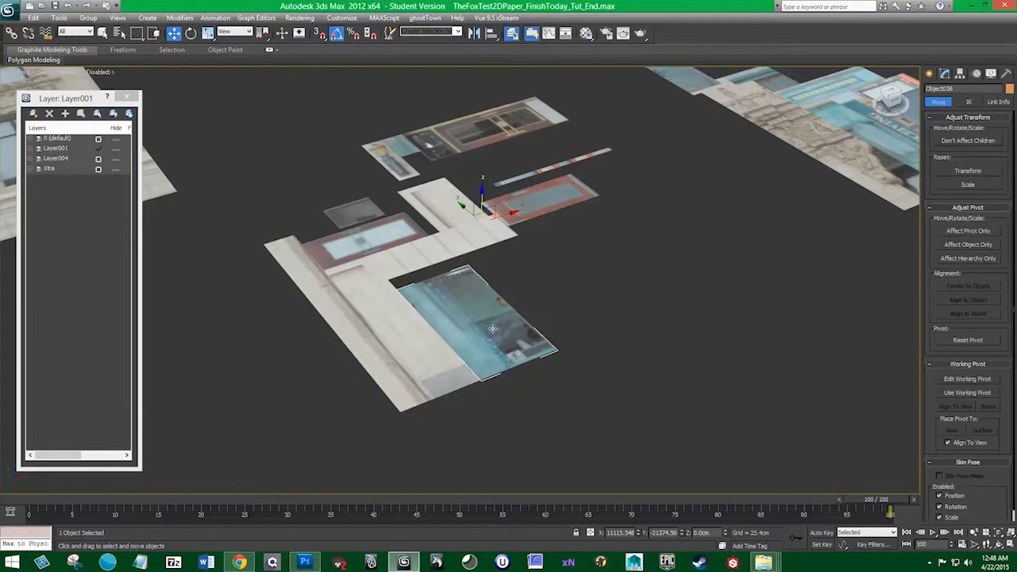
left_click_drag(350, 315, 449, 284)
scroll(445, 286, "down", 4)
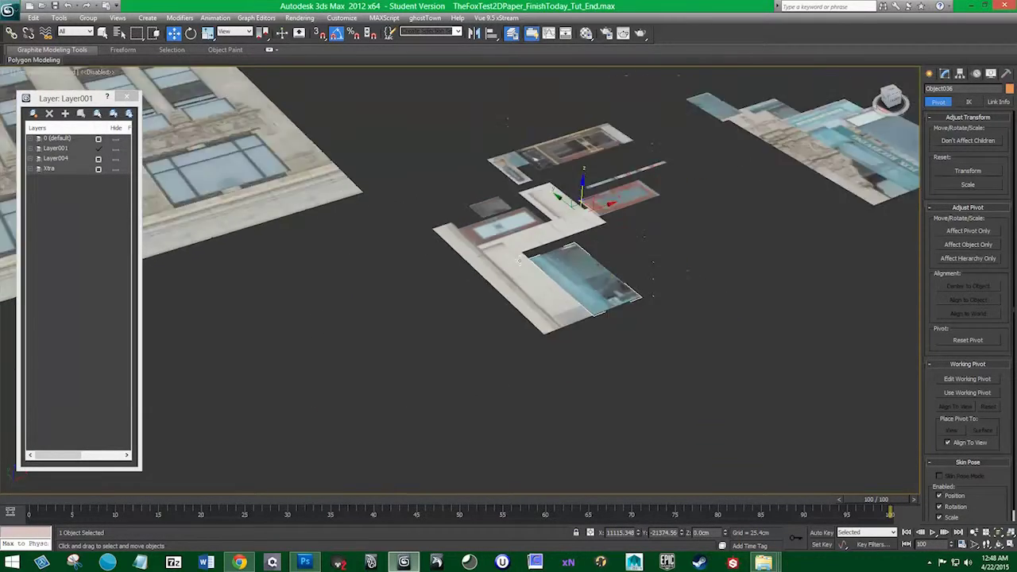
Review the assembled front entrance from the ticket booth to the FOX sign beside the reference facade.
left_click_drag(378, 296, 660, 209)
scroll(421, 260, "down", 2)
scroll(619, 193, "up", 10)
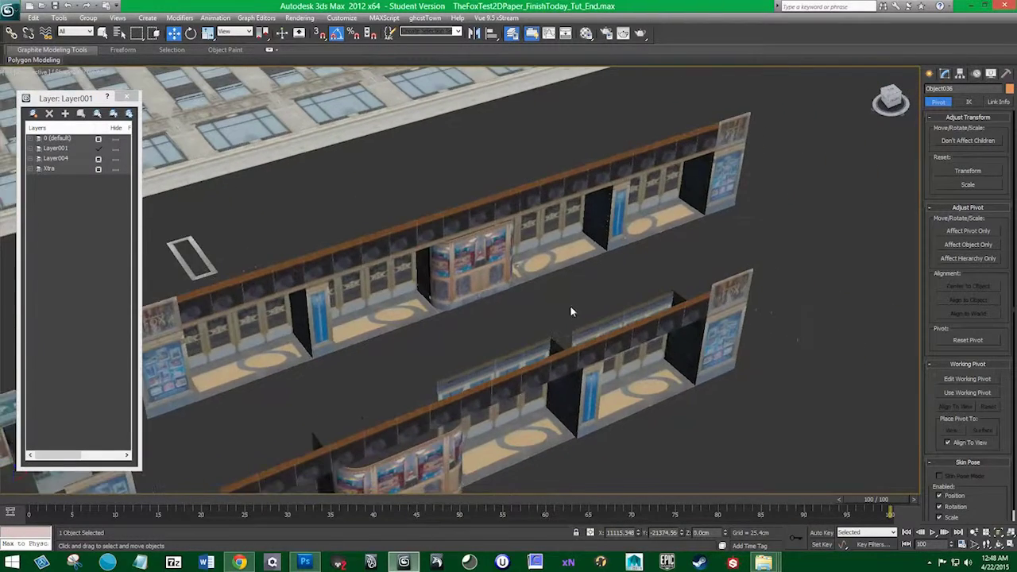
scroll(570, 312, "up", 3)
left_click_drag(612, 251, 491, 255)
left_click_drag(425, 330, 487, 299)
left_click_drag(548, 294, 521, 307)
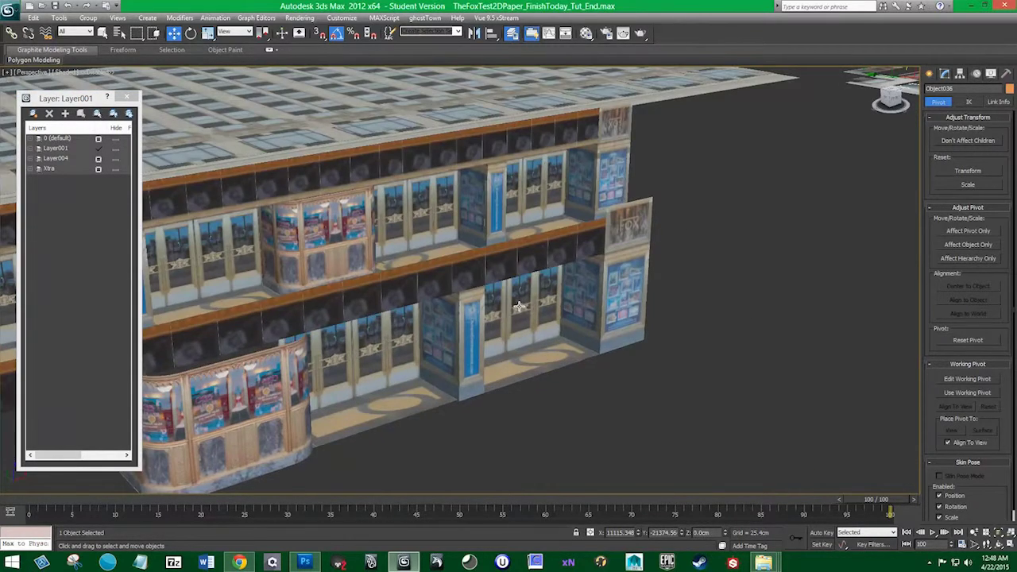
scroll(517, 304, "up", 1)
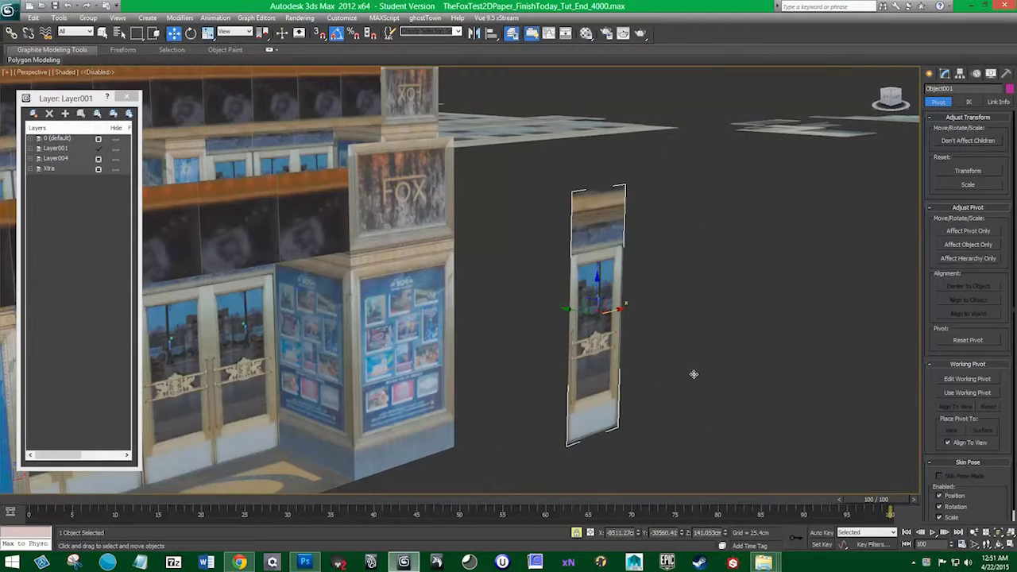
Shift the separate door panel slightly away from the entrance along the X axis and open its mesh for face editing.
mouse_move(614, 309)
left_mouse_down()
mouse_move(675, 292)
mouse_move(631, 305)
left_mouse_up()
left_click_drag(603, 375, 598, 375)
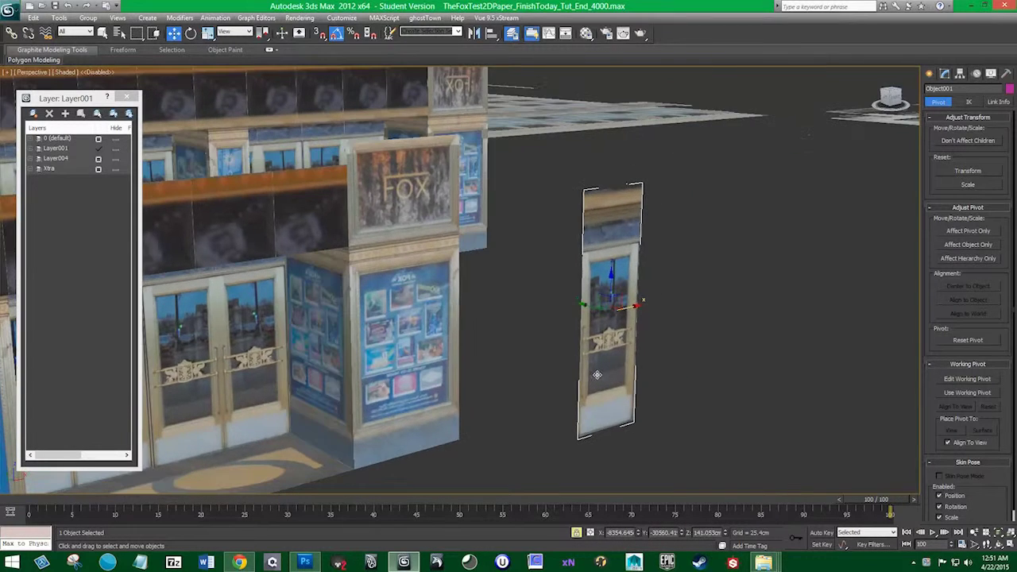
left_click(945, 74)
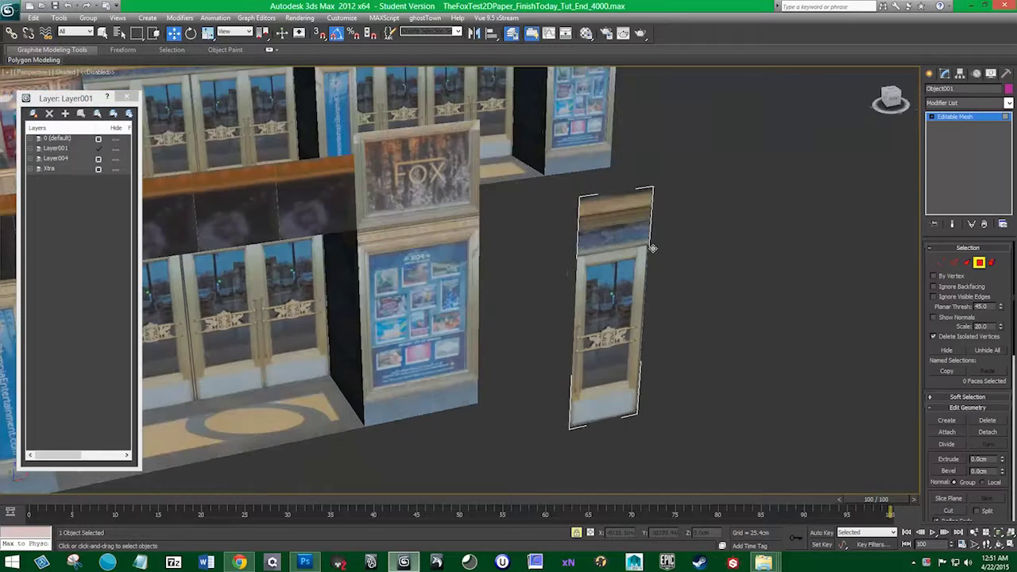
left_click_drag(652, 248, 651, 261)
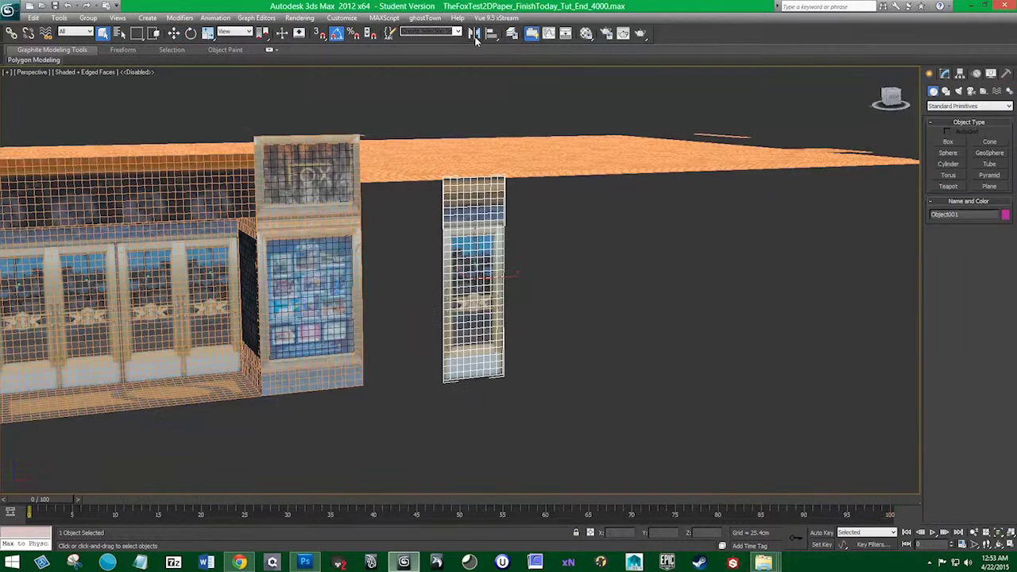
Hide the 0 (default) layer, select the separate door panel, and switch its mesh to polygon selection.
left_click(512, 33)
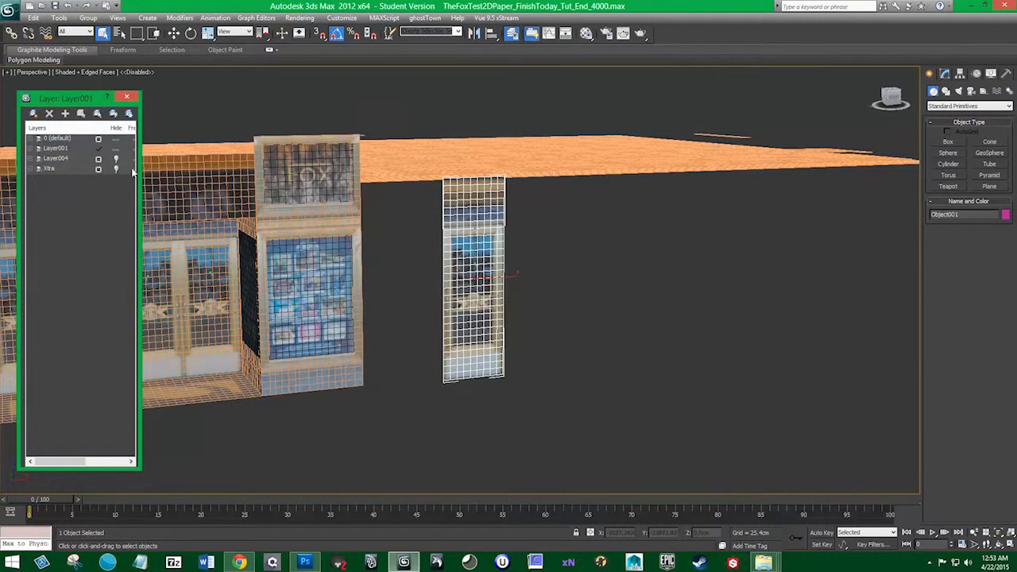
left_click_drag(589, 356, 574, 346)
left_click(114, 151)
left_click(113, 151)
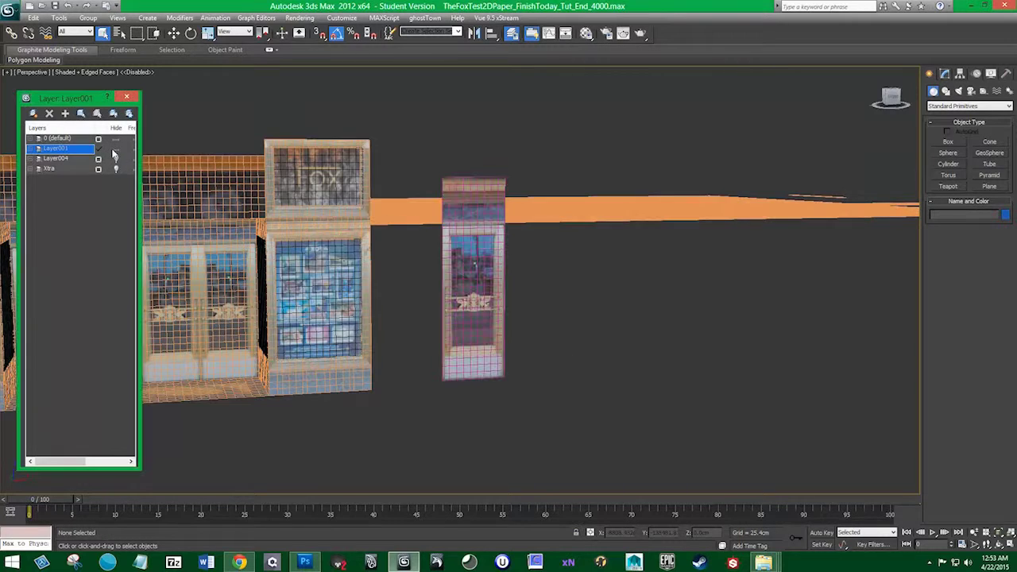
scroll(434, 306, "up", 5)
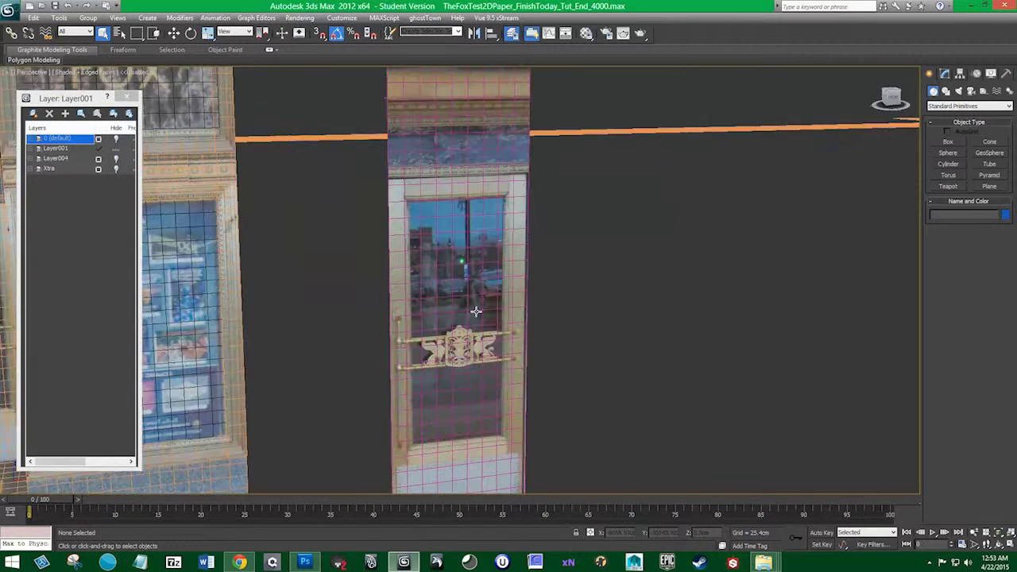
left_click(481, 300)
scroll(496, 334, "down", 5)
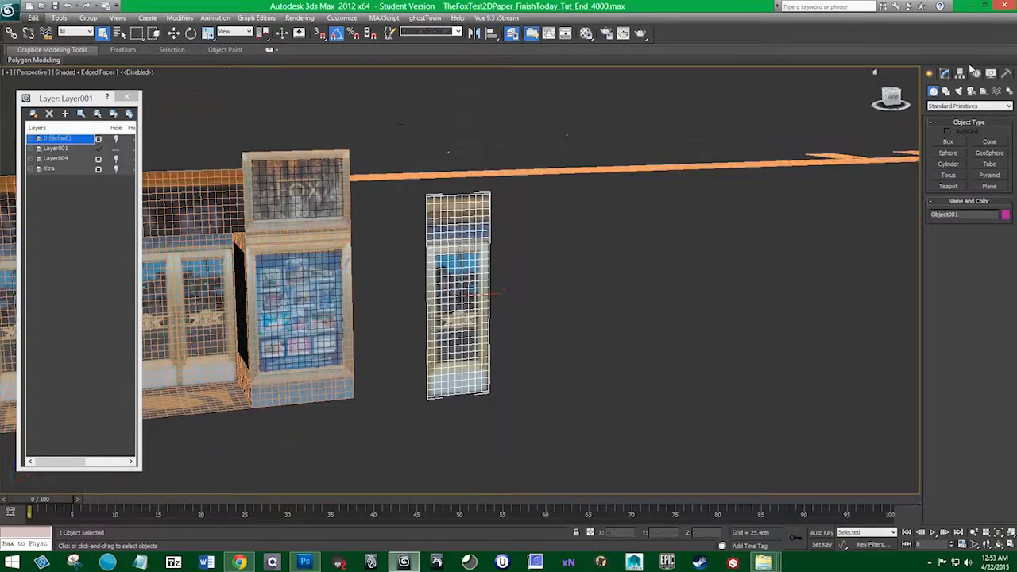
left_click(946, 75)
left_click(980, 262)
left_click_drag(481, 283, 466, 262)
left_click_drag(413, 213, 529, 427)
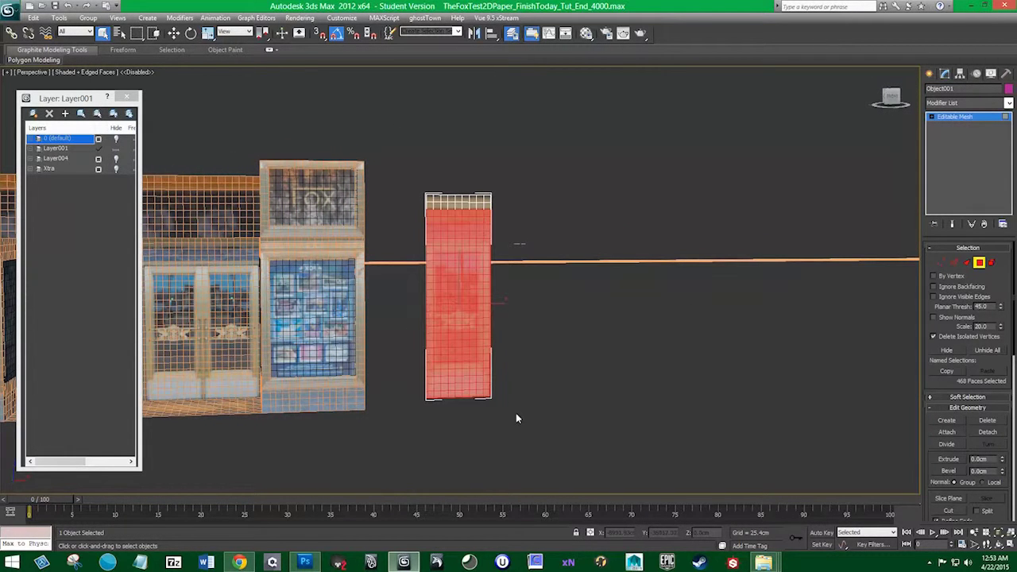
key("Delete")
key("ctrl+z")
left_click_drag(501, 227, 491, 298)
scroll(486, 285, "up", 5)
key("ctrl+z")
scroll(334, 308, "down", 5)
Delete the door panel's faces below its top two rows, keeping only the stone cornice strip, and leave polygon selection.
left_click_drag(380, 316, 542, 485)
key("Delete")
left_click_drag(422, 384, 473, 415)
left_click(980, 265)
Turn on snapping and move only the cornice strip's pivot to the strip's lower corner at its FOX-sign end.
left_click_drag(742, 288, 782, 311)
left_click(960, 73)
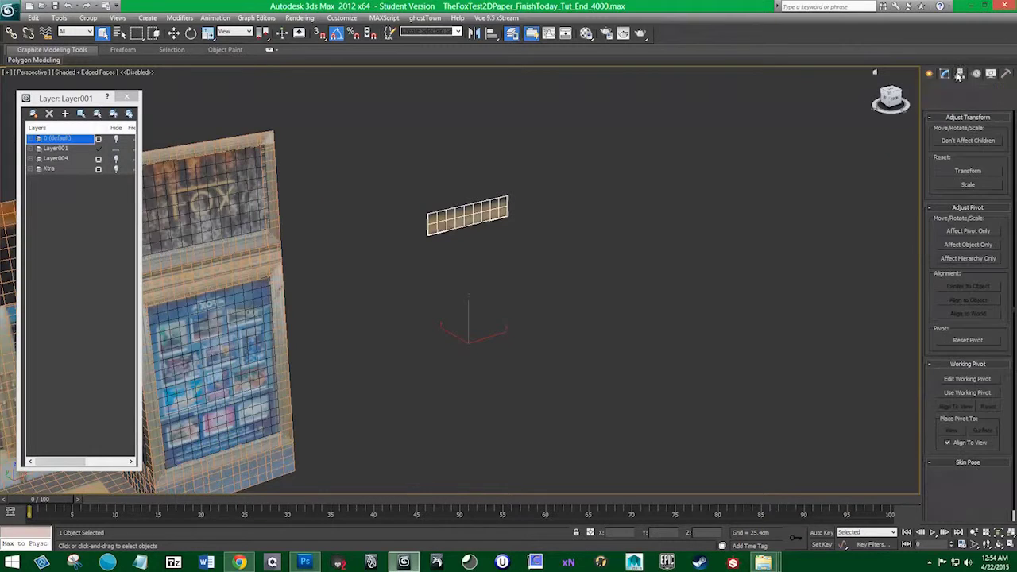
left_click(968, 231)
key("s")
key("w")
left_click_drag(468, 344, 515, 213)
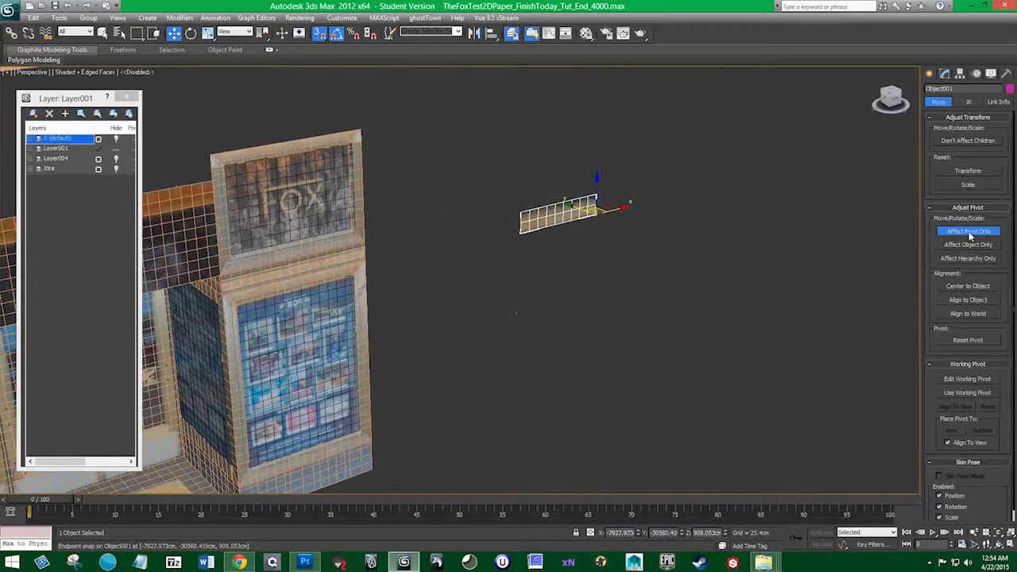
left_click(968, 233)
Snap the cornice strip onto the dark panels beside the FOX sign, and unhide Layer004, Xtra and 0 (default).
left_click_drag(317, 281, 458, 276)
left_click_drag(730, 208, 355, 184)
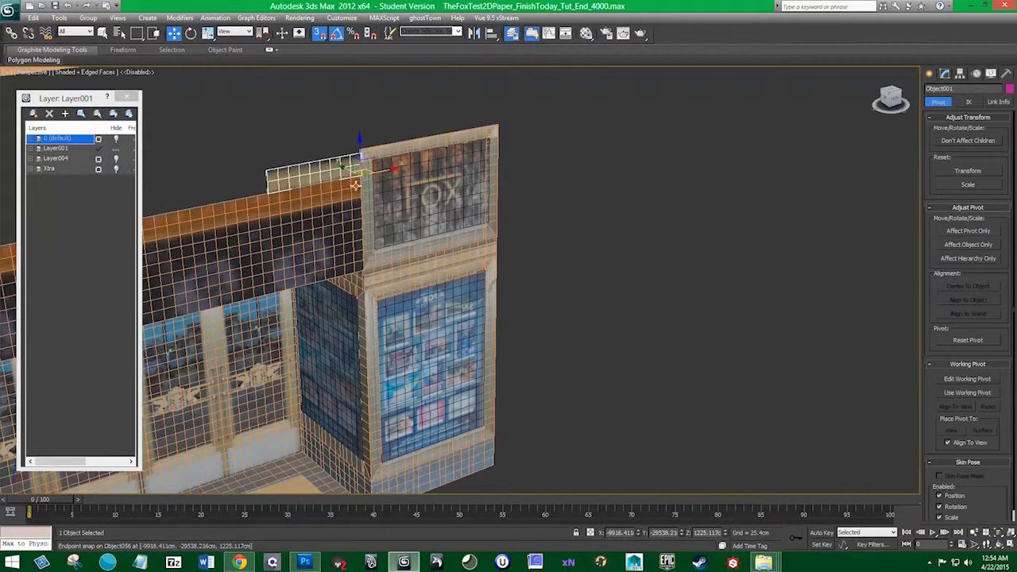
left_click_drag(413, 240, 547, 294)
left_click(116, 159)
left_click(116, 169)
left_click(116, 139)
Turn off edged faces and fit the cornice strip beneath the raised dark panel row, level with the FOX sign's lower edge.
mouse_move(361, 180)
left_mouse_down()
mouse_move(365, 233)
mouse_move(359, 218)
mouse_move(433, 256)
mouse_move(433, 239)
mouse_move(454, 255)
mouse_move(376, 259)
mouse_move(434, 250)
left_mouse_up()
left_click(99, 75)
left_click(117, 120)
left_click_drag(607, 297, 709, 298)
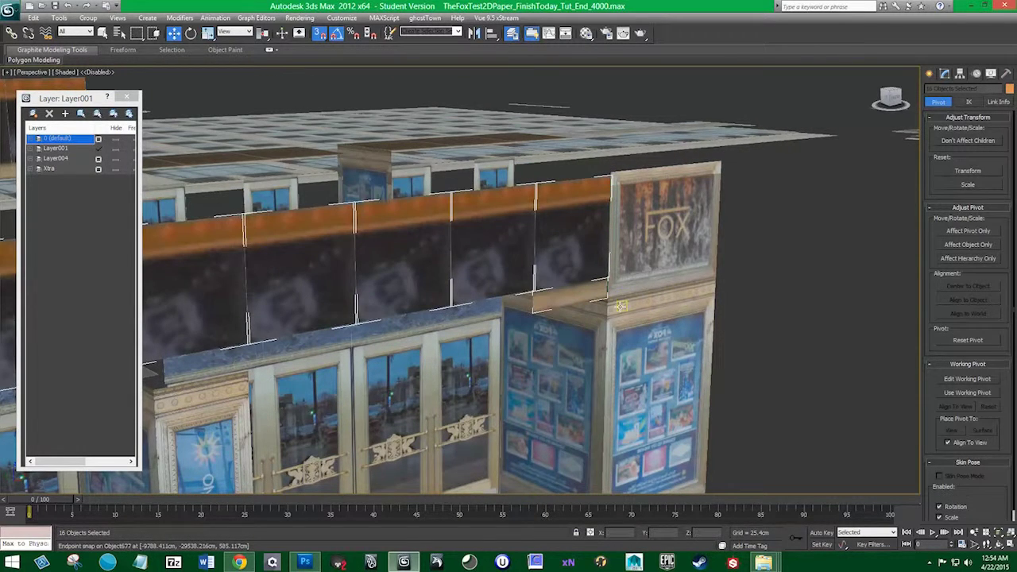
left_click_drag(620, 306, 599, 327)
Isolate the cornice strip and clone it three times end to end beneath the dark panels, then exit isolation.
left_click(595, 376)
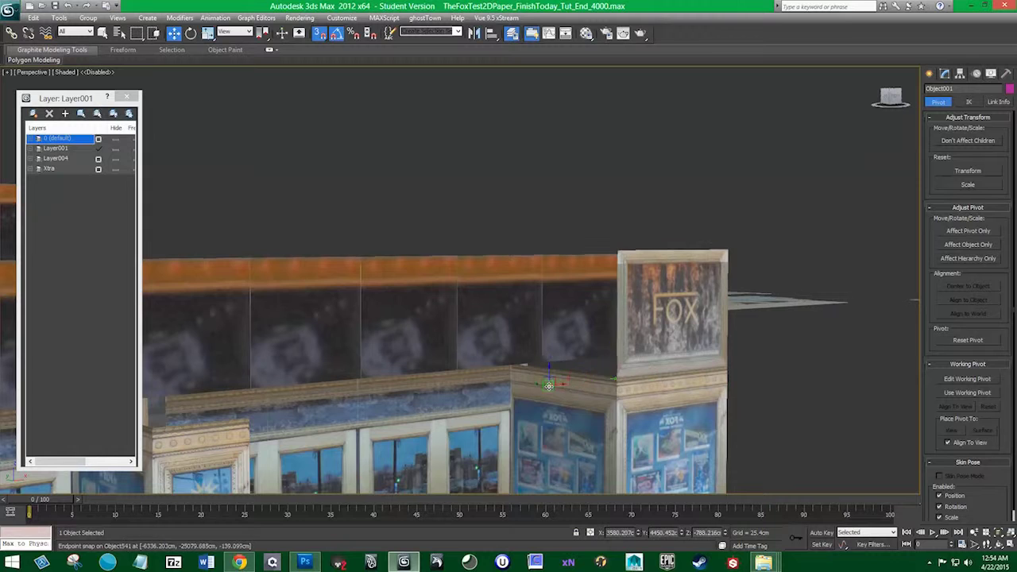
right_click(592, 378)
left_click(636, 296)
left_click_drag(565, 343, 559, 342)
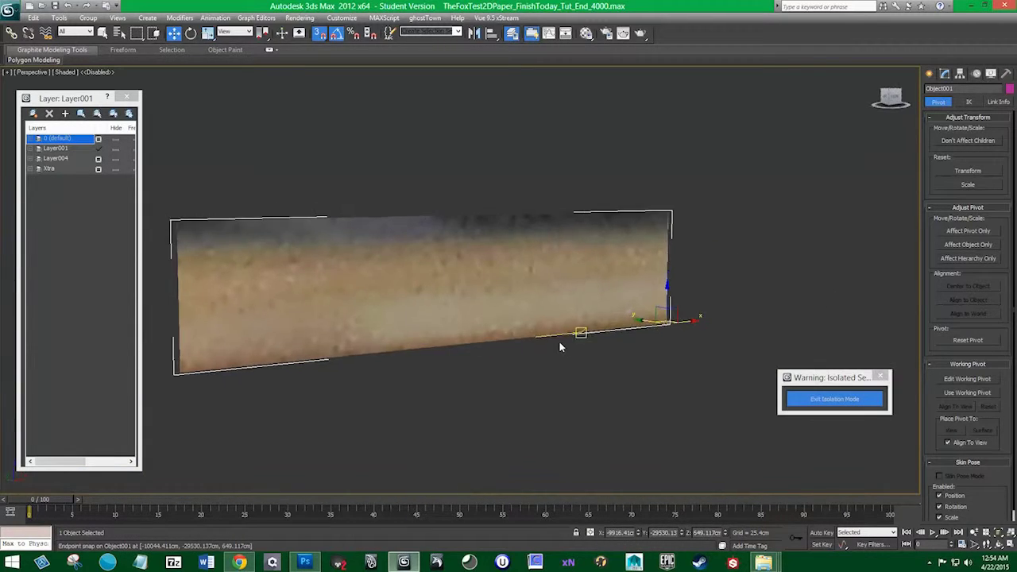
scroll(559, 342, "down", 5)
mouse_move(526, 292)
left_mouse_down()
mouse_move(214, 322)
mouse_move(484, 302)
mouse_move(295, 303)
left_mouse_up()
left_click(467, 325)
left_click(508, 324)
scroll(460, 326, "down", 1)
left_click(508, 324)
key("alt+q")
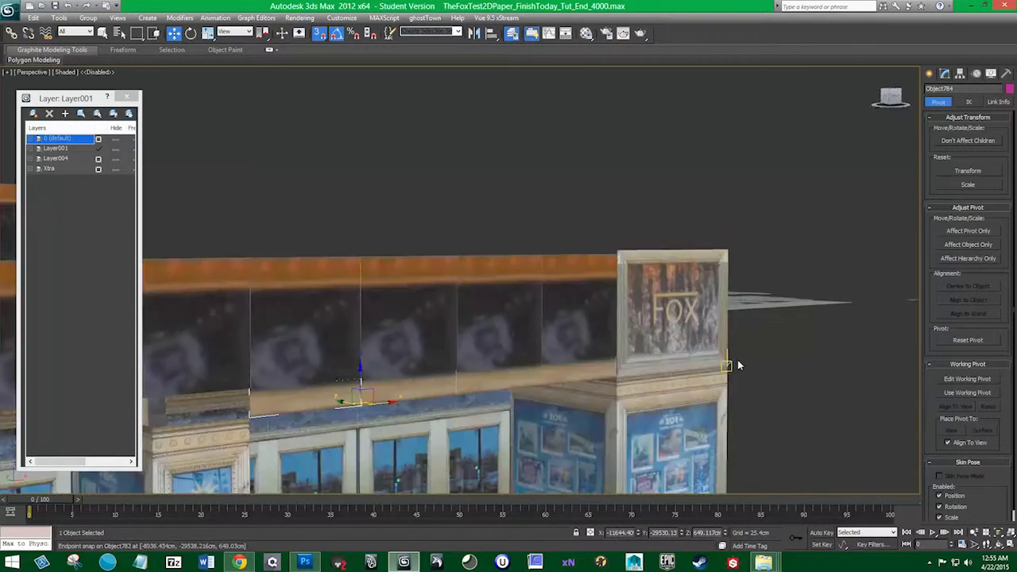
Isolate the four cornice pieces, clone the row twice with each copy snapped to the row's end, and exit isolation.
left_click(450, 388, "ctrl")
left_click(492, 383, "ctrl")
left_click(555, 373, "ctrl")
right_click(555, 372)
left_click(588, 299)
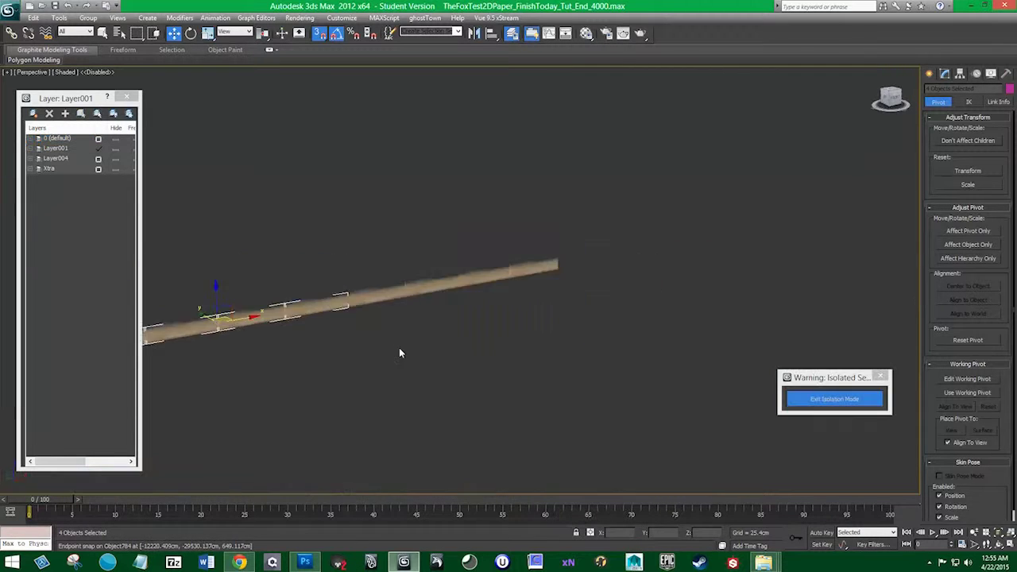
left_click_drag(398, 347, 548, 326)
left_click_drag(539, 289, 355, 347)
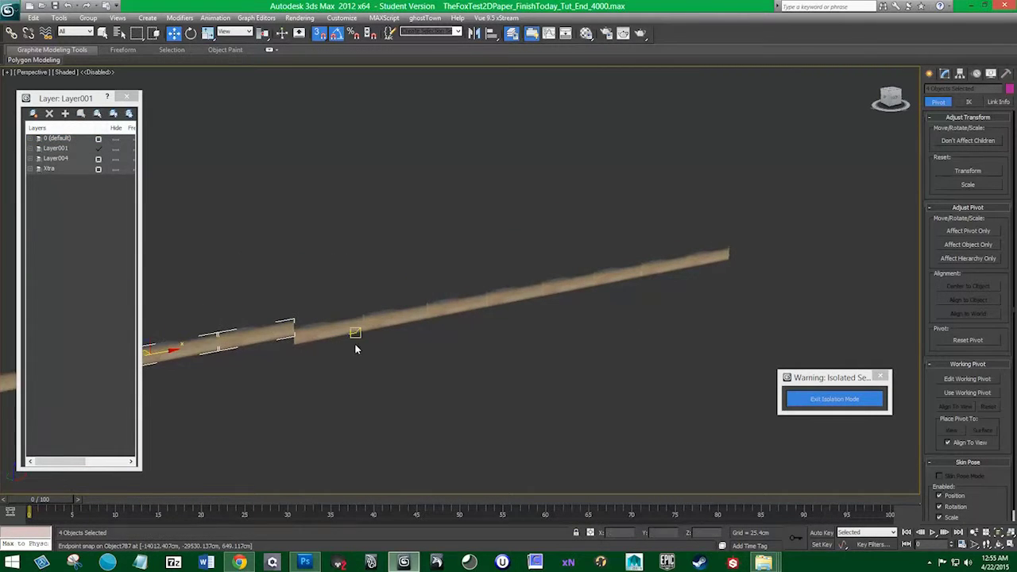
key("alt+q")
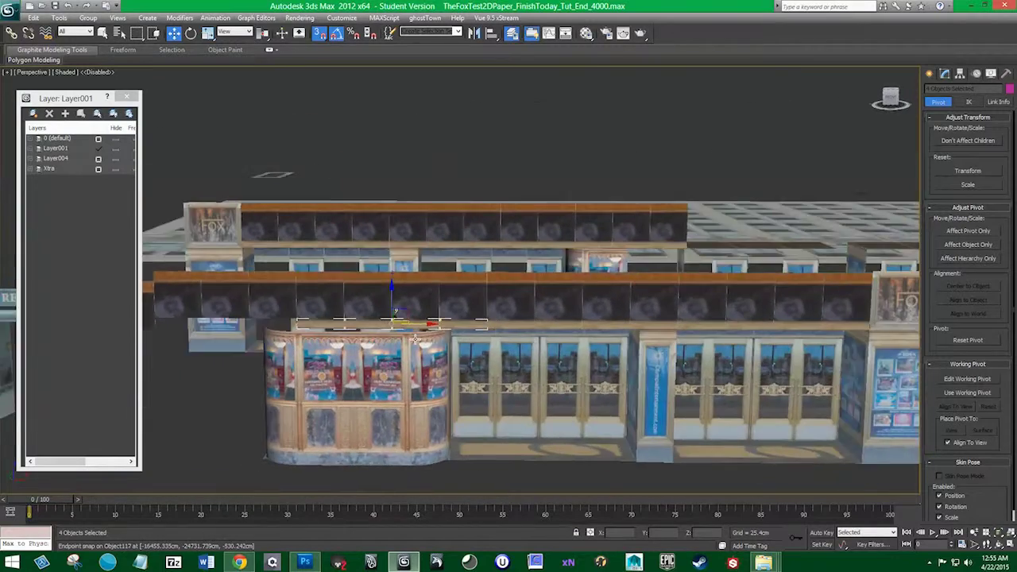
Delete the surplus dark panels and cornice piece at the ticket booth end of the strip.
left_click(304, 316)
key("Delete")
left_click(307, 322)
key("Delete")
left_click(263, 305)
key("Delete")
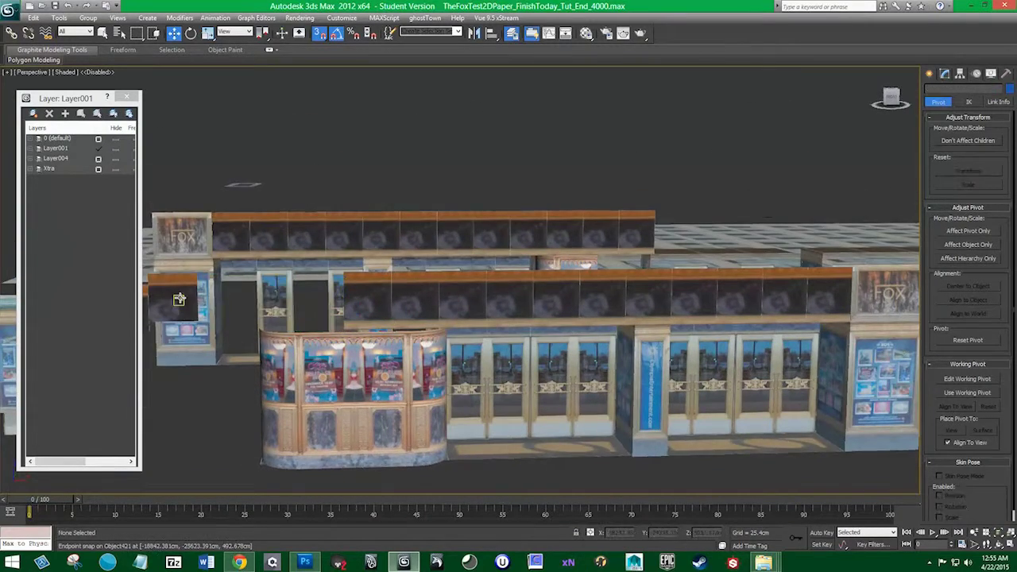
left_click(179, 297)
key("Delete")
Examine the shortened panel strip and its position over the ticket booth from the front and from above.
left_click_drag(457, 324, 510, 207)
key("shift+z")
key("shift+z")
key("shift+z")
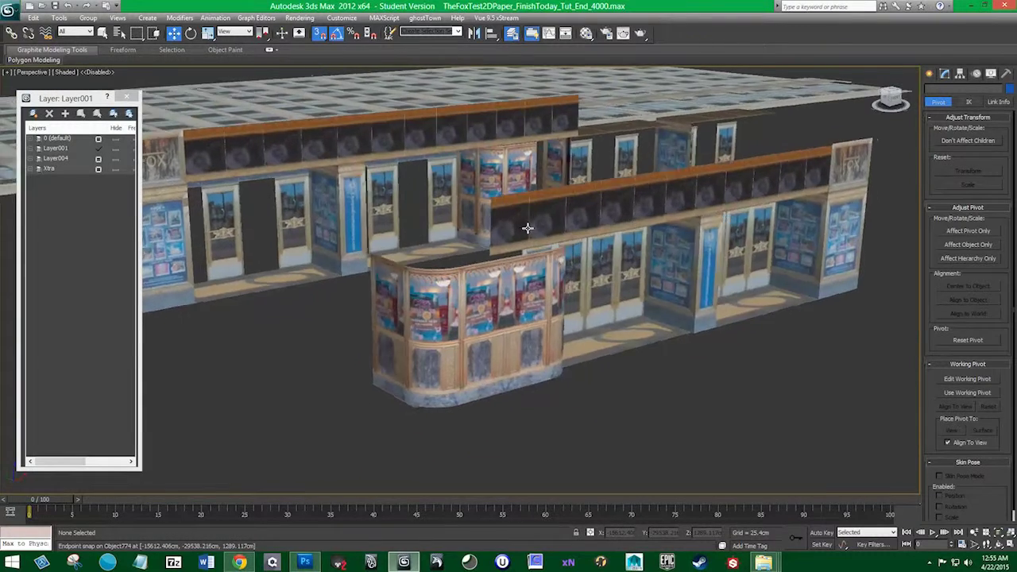
key("shift+z")
key("shift+z")
key("shift+z")
key("shift+z")
key("shift+z")
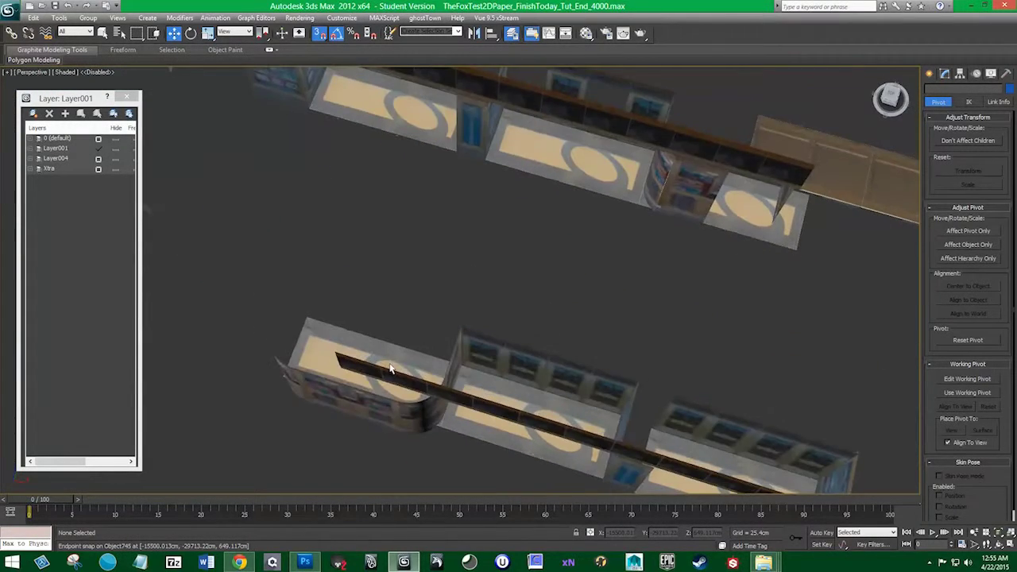
Turn off snapping and select only the ticket booth's pieces, leaving the dark panels above unselected.
key("s")
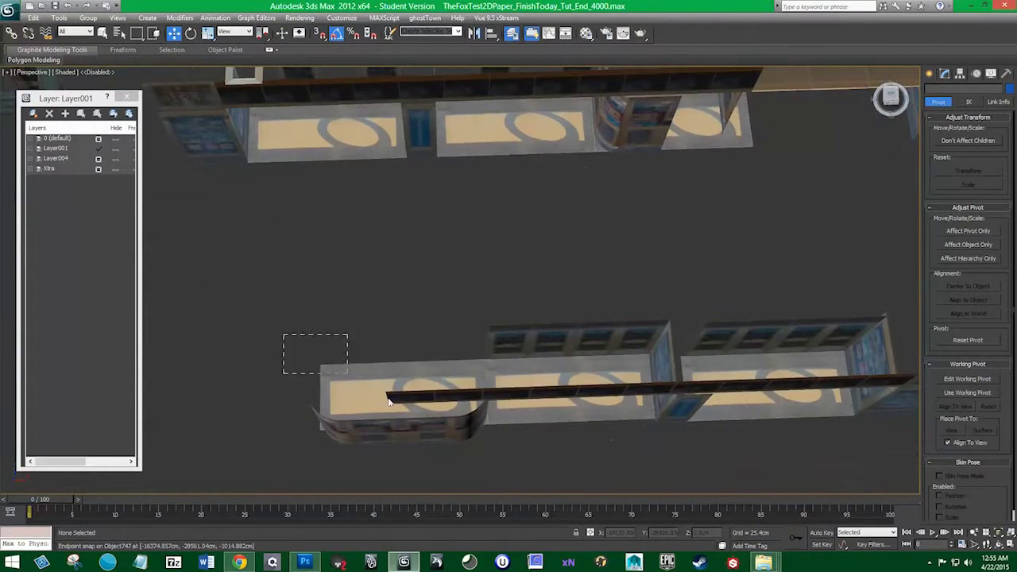
left_click_drag(490, 467, 481, 458)
key("shift+z")
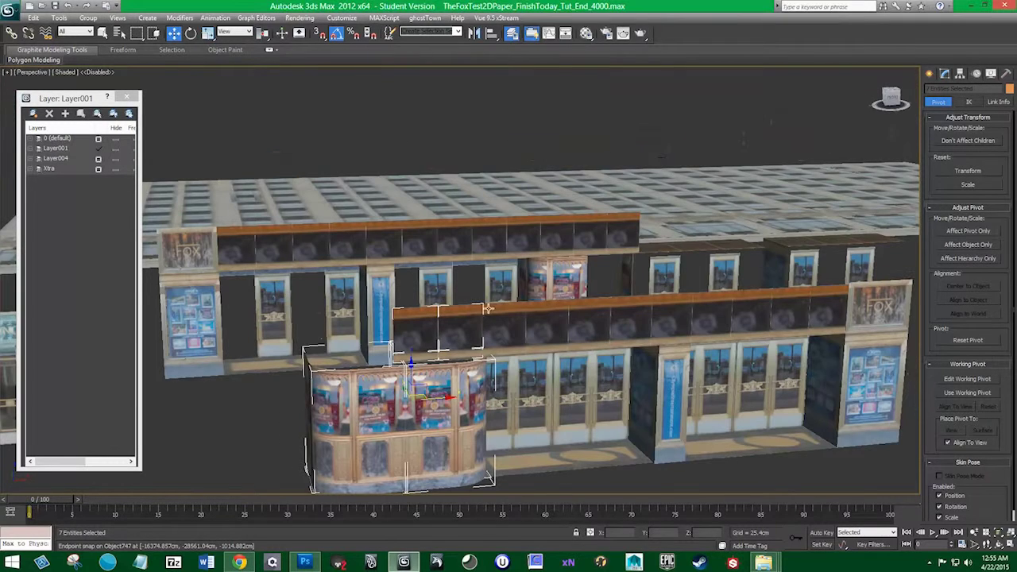
left_click_drag(323, 342, 427, 299)
Inspect the selected ticket booth from both ends of the entrance and compare it with the booth on the rear facade.
key("shift+z")
key("shift+z")
key("shift+z")
key("shift+z")
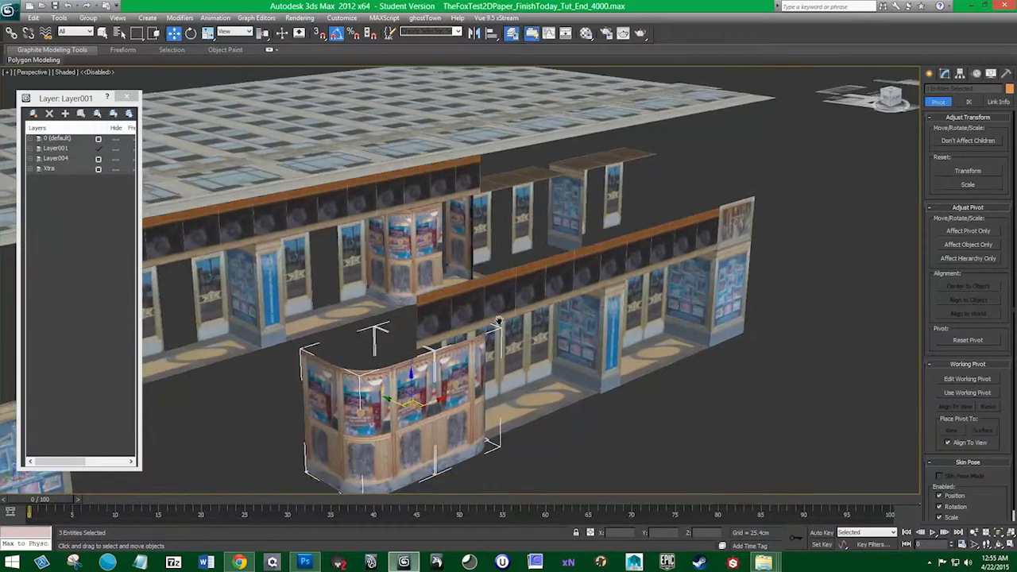
key("shift+z")
key("shift+z")
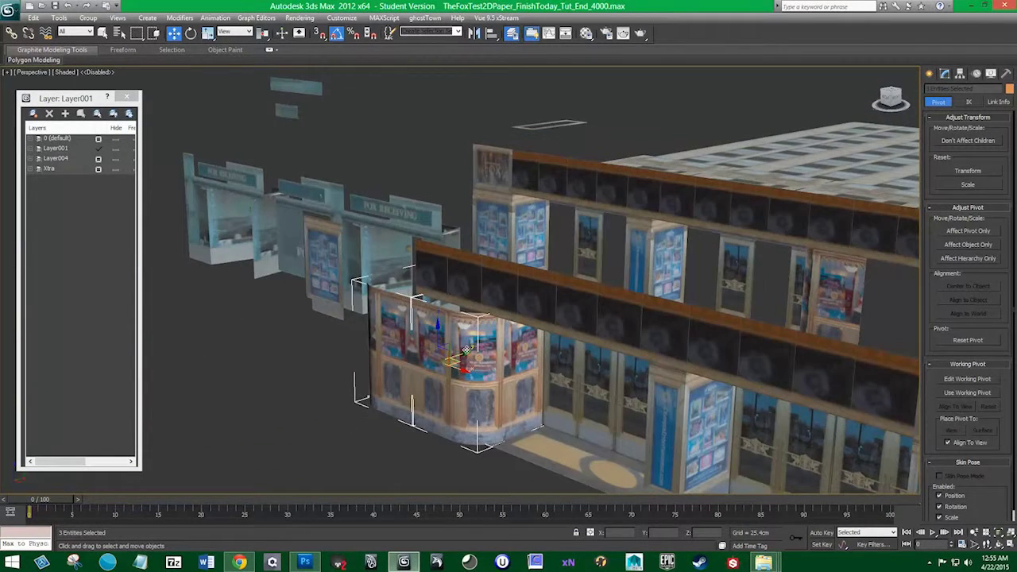
key("shift+z")
left_click_drag(467, 356, 442, 338)
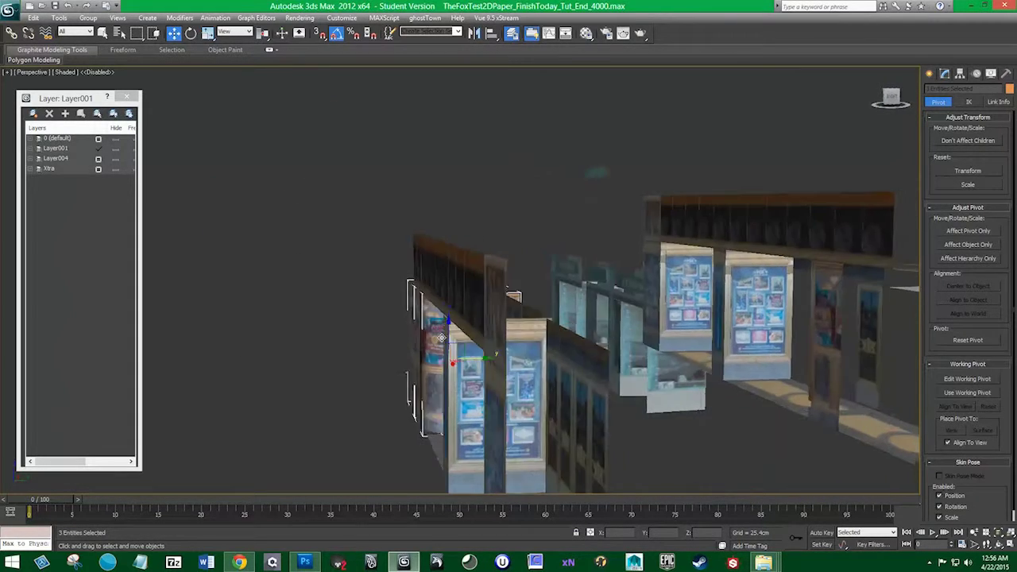
key("shift+z")
key("shift+z")
key("shift+z")
key("shift+z")
key("shift+z")
key("shift+z")
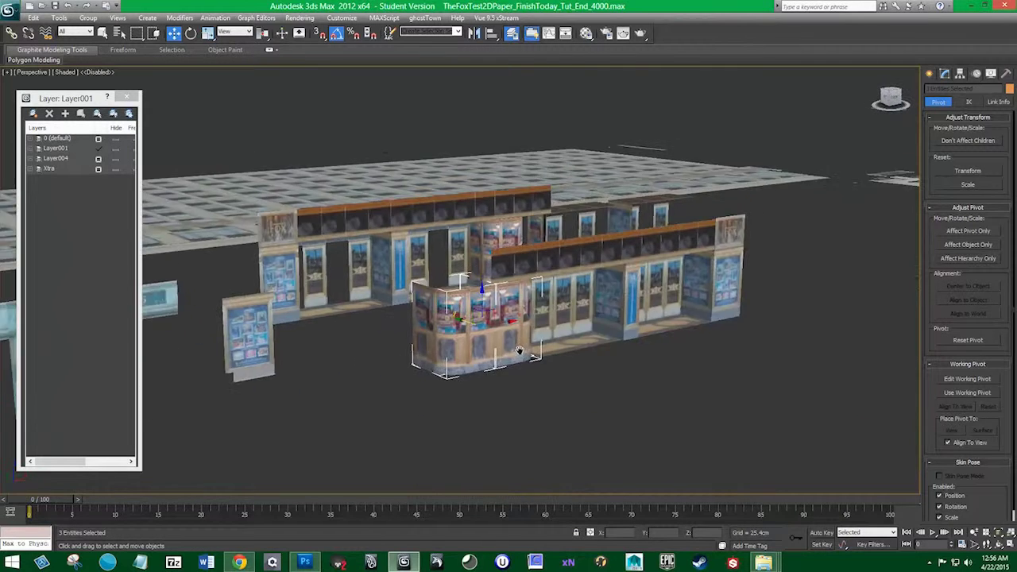
Delete the outer part of the ticket booth, keeping only the curved section next to the doors.
left_click_drag(519, 350, 472, 355)
scroll(471, 355, "up", 3)
left_click(427, 378)
key("Delete")
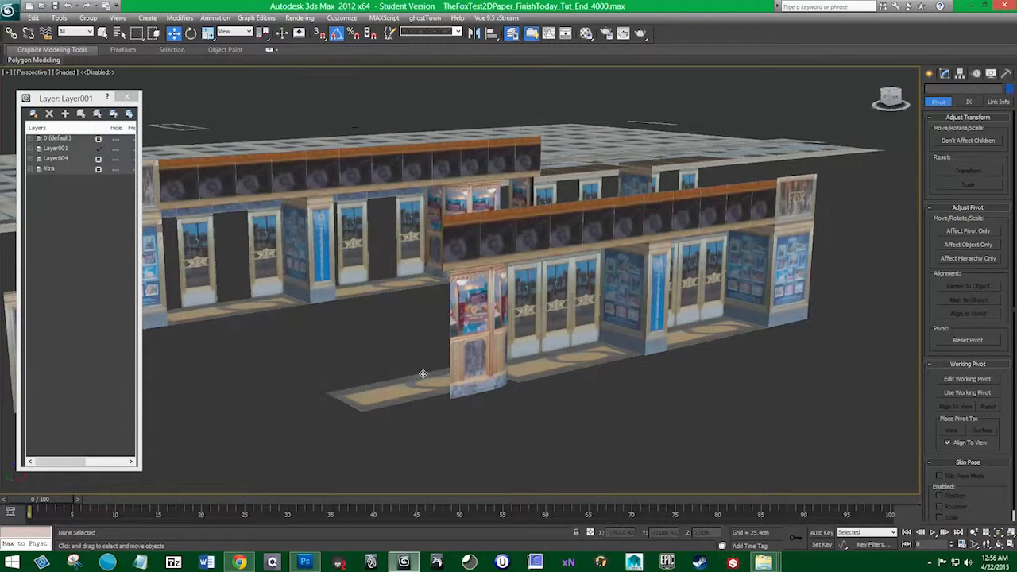
key("shift+z")
left_click(417, 392)
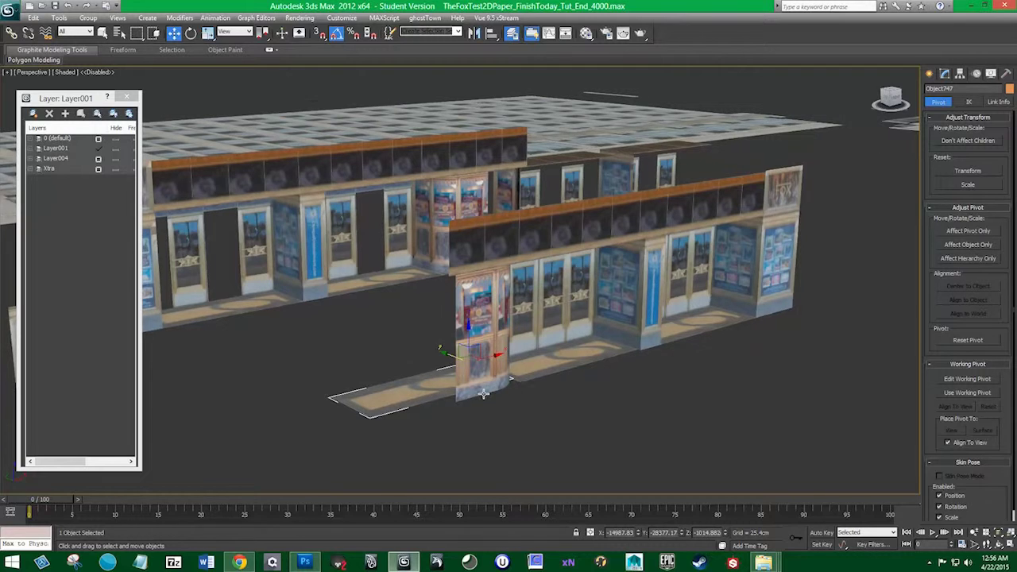
scroll(516, 379, "up", 4)
left_click_drag(485, 386, 467, 258)
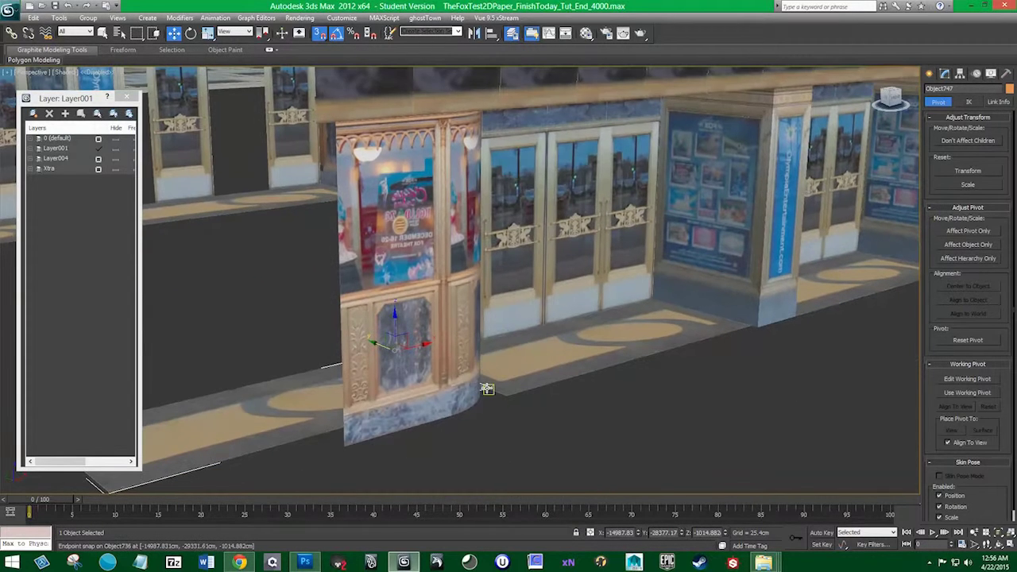
left_click(523, 395, "ctrl")
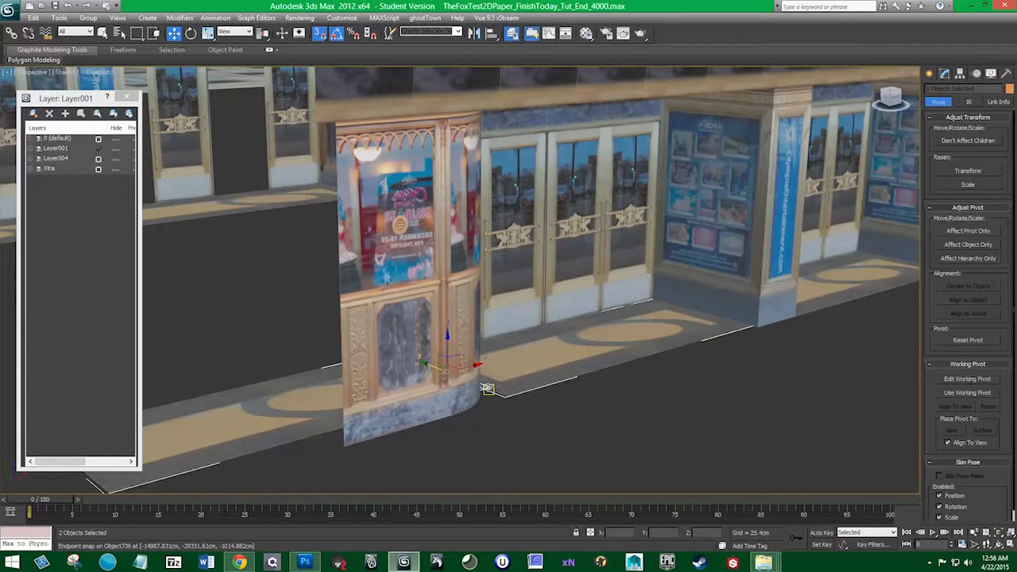
left_click_drag(487, 389, 419, 406)
key("ctrl+z")
Snap the booth's floor slab flush with the front edge of the neighbouring slab, and turn off snapping.
left_click(449, 373)
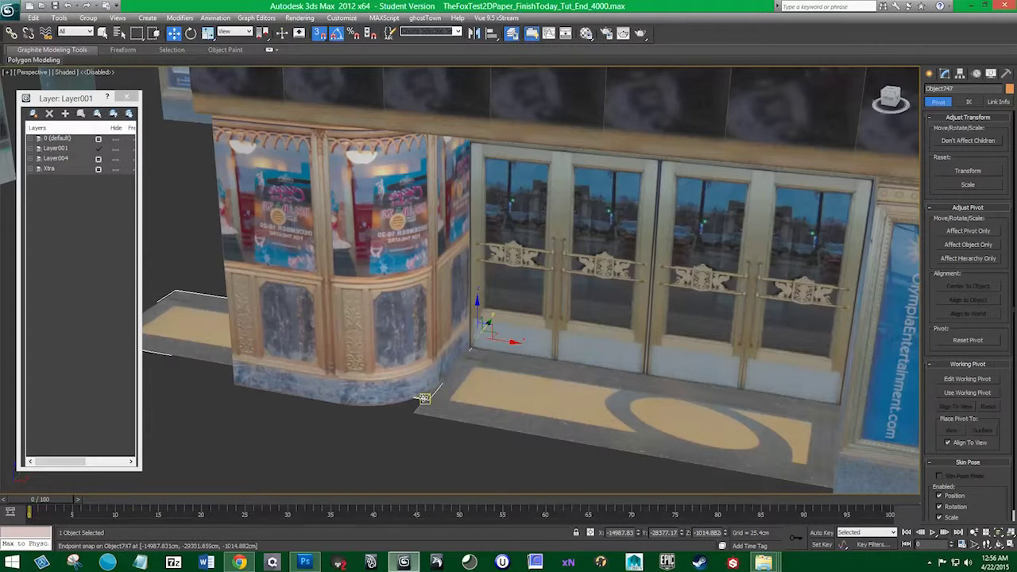
mouse_move(496, 330)
left_mouse_down()
mouse_move(283, 454)
mouse_move(374, 401)
mouse_move(418, 413)
mouse_move(441, 398)
left_mouse_up()
left_click(351, 445)
scroll(358, 438, "down", 4)
key("s")
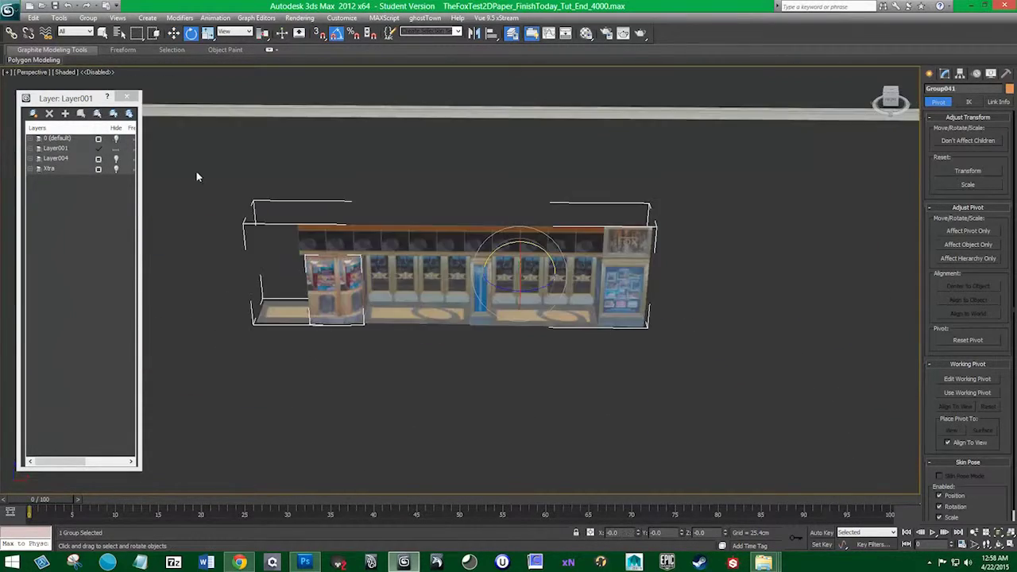
Select all pieces of the front entrance and combine them into one group.
left_click_drag(195, 170, 746, 371)
left_click_drag(215, 198, 712, 370)
left_click(88, 18)
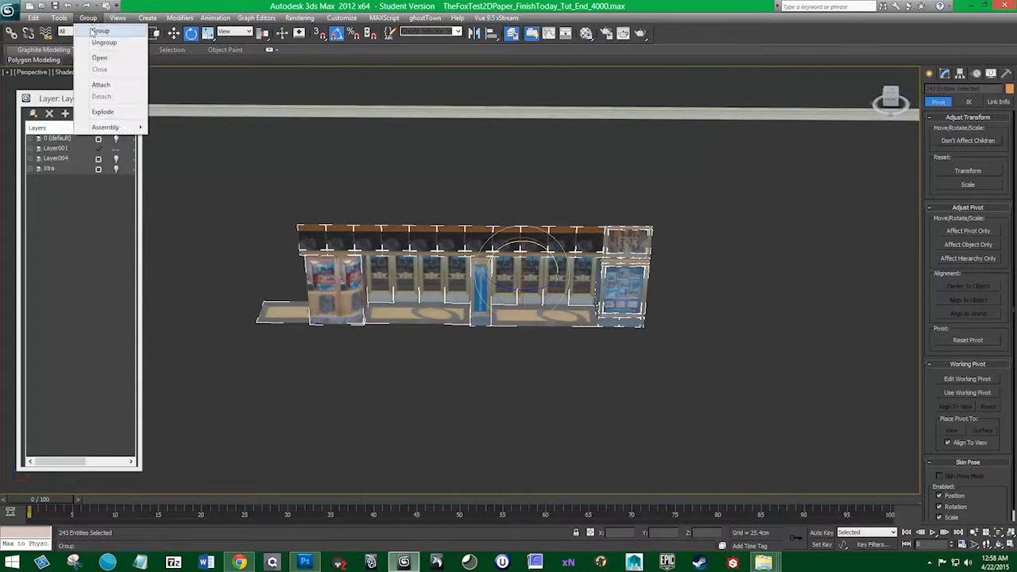
left_click(100, 31)
left_click(517, 300)
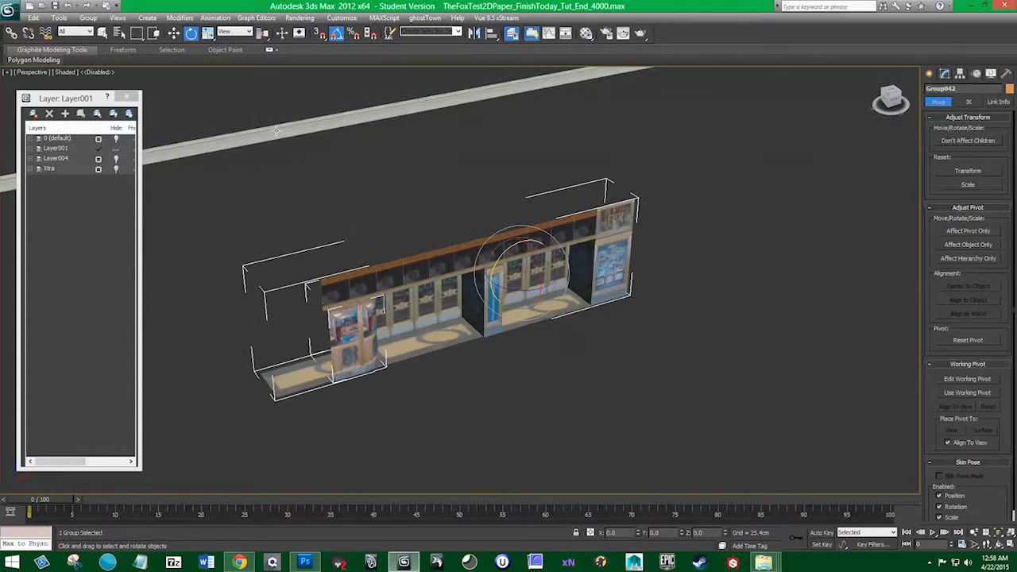
Clone the grouped entrance half and mirror the copy along the X axis with No Clone set.
key("ctrl+v")
left_click(480, 320)
left_click(474, 33)
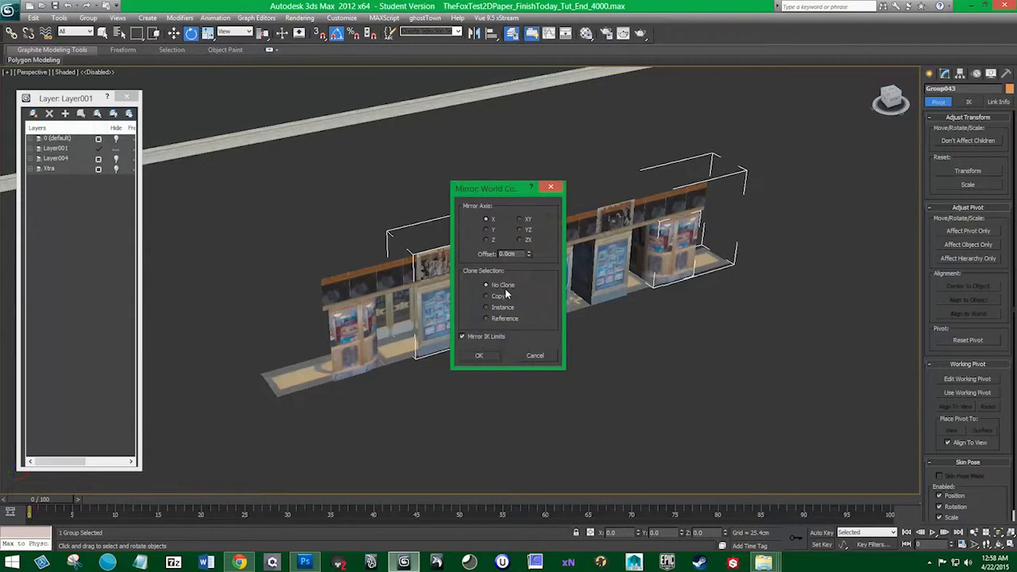
left_click(478, 355)
Move the mirrored half beside the original and endpoint-snap them together so the two ticket booth halves meet.
key("w")
left_click_drag(550, 266, 20, 399)
left_click_drag(246, 330, 300, 262)
scroll(300, 263, "up", 3)
scroll(392, 291, "up", 5)
key("s")
scroll(270, 353, "down", 5)
left_click_drag(286, 338, 481, 359)
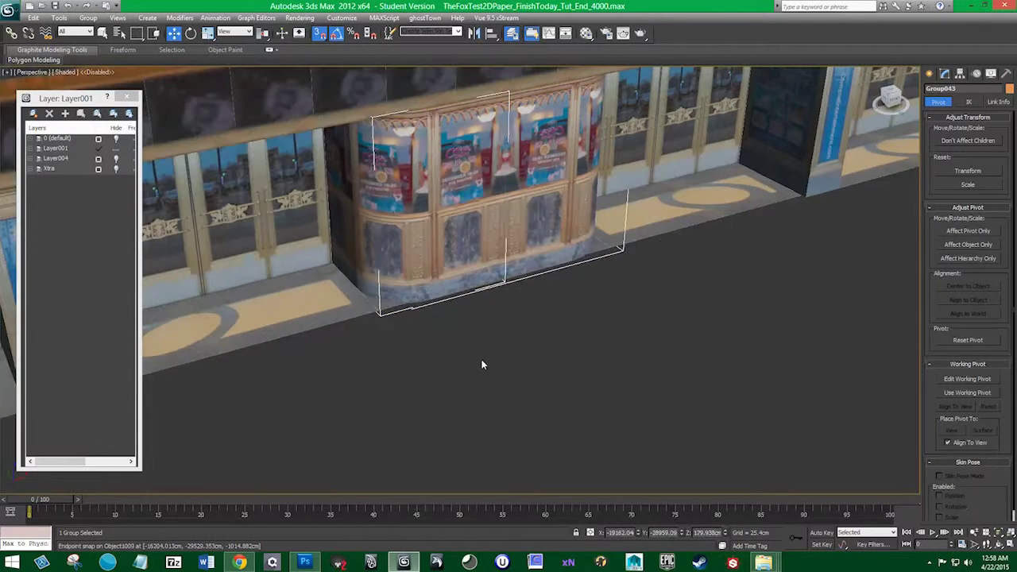
left_click(480, 358)
Examine the joined entrance along its full length, checking the seam at the central ticket booth and both outer ends.
scroll(442, 318, "down", 4)
left_click_drag(441, 320, 512, 298)
scroll(411, 267, "up", 4)
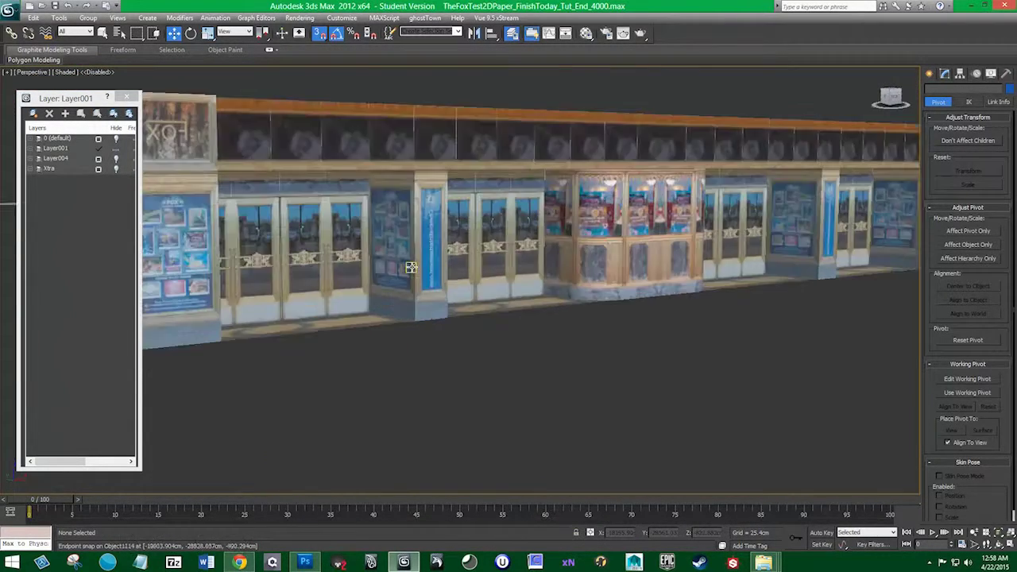
left_click_drag(410, 267, 620, 316)
left_click(767, 278)
scroll(580, 263, "up", 4)
left_click_drag(581, 263, 483, 268)
scroll(483, 268, "down", 4)
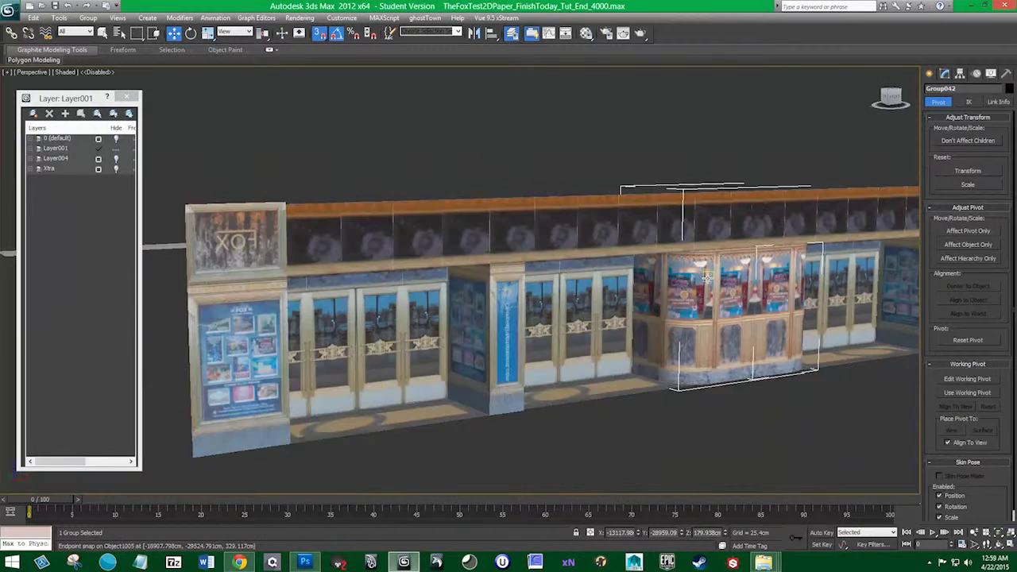
scroll(707, 277, "down", 3)
left_click_drag(714, 275, 559, 308)
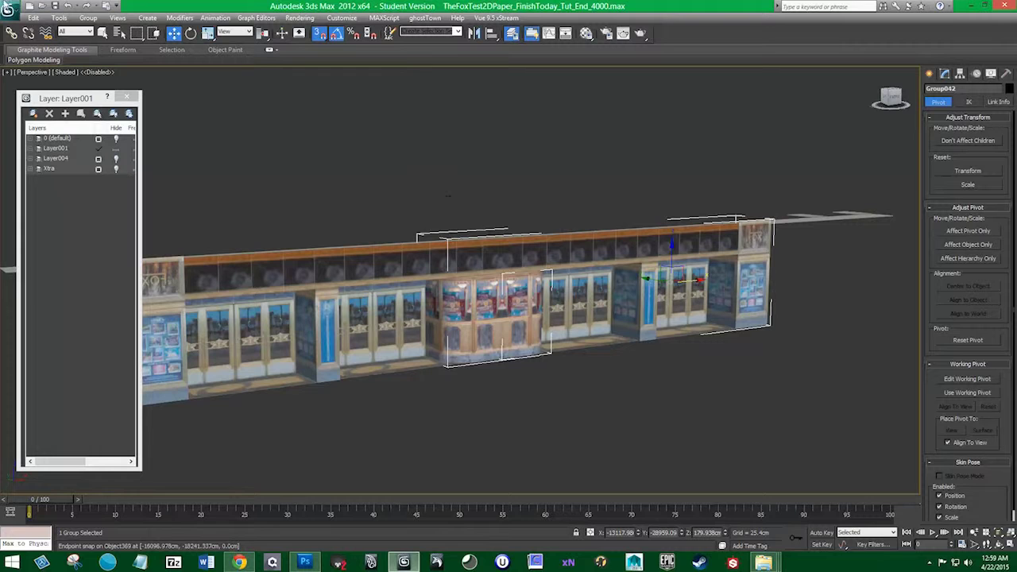
Save the scene with the completed entrance and view the full facade.
left_click(10, 11)
left_click(33, 108)
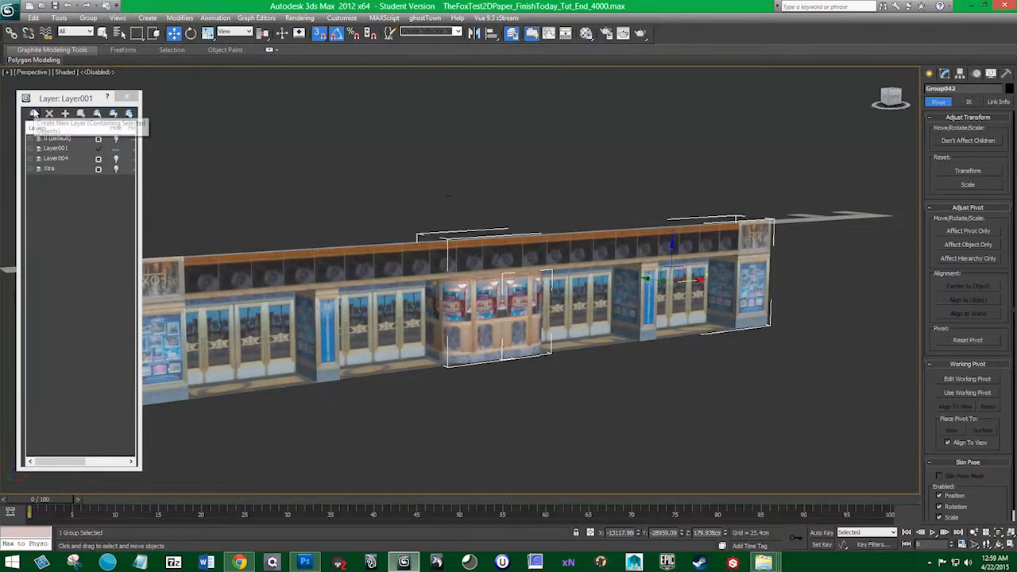
left_click_drag(361, 227, 404, 223)
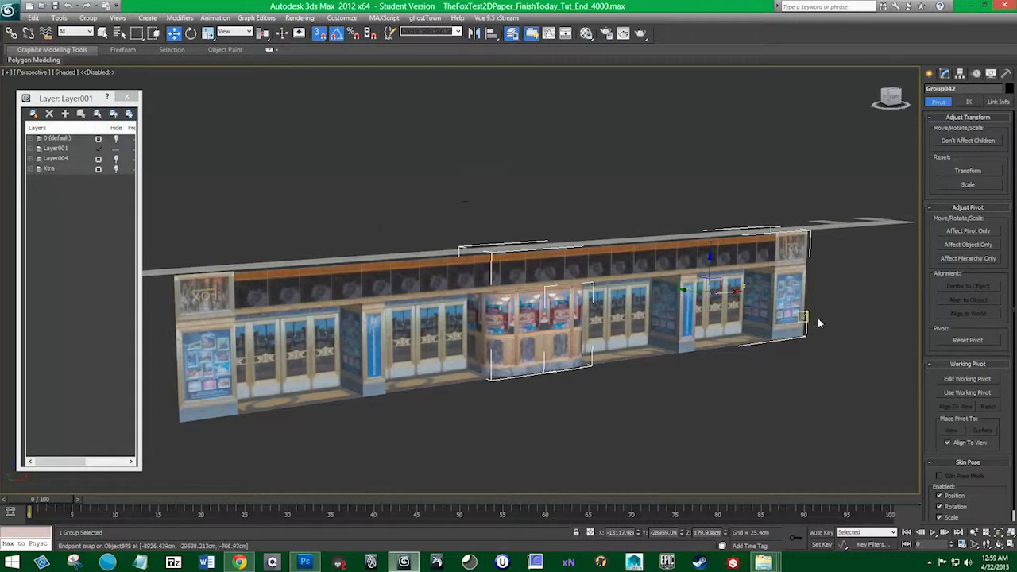
left_click_drag(828, 340, 627, 371)
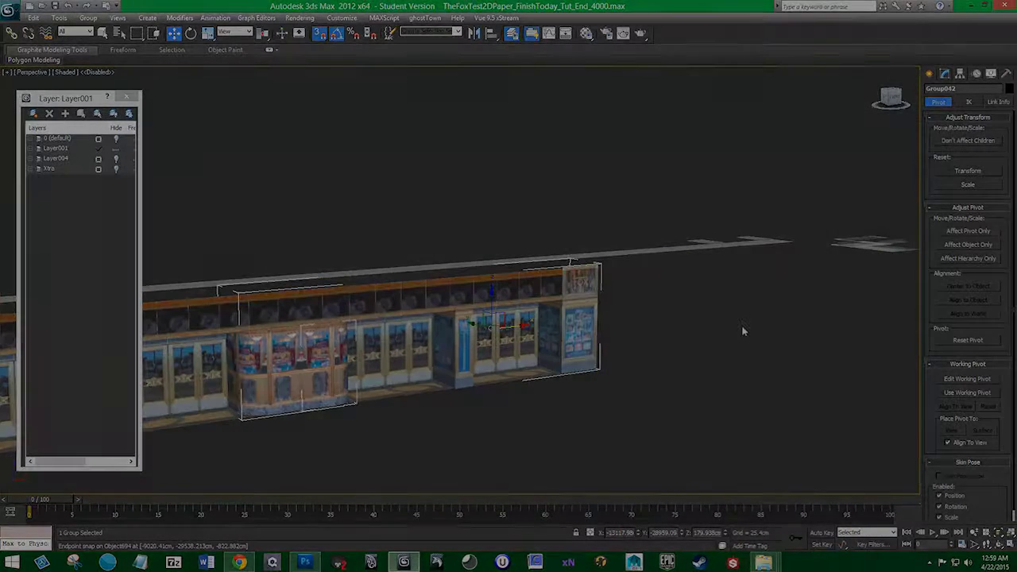